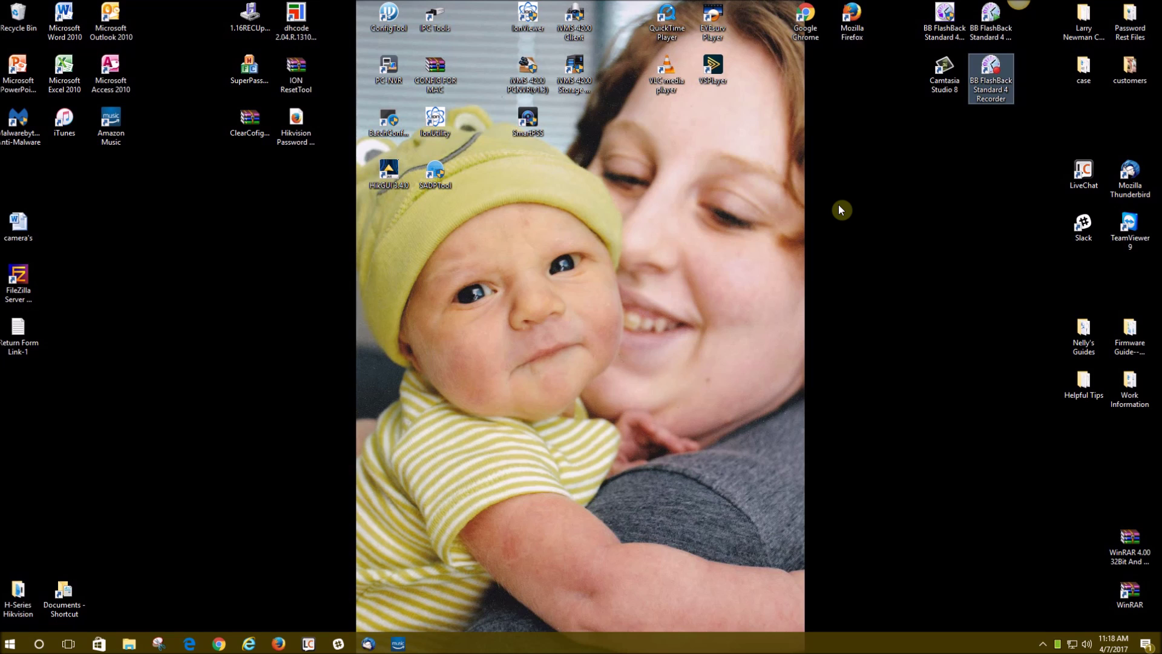
Launch the iVMS-4200 client from its desktop shortcut and wait for the Control Panel.
double_click(585, 24)
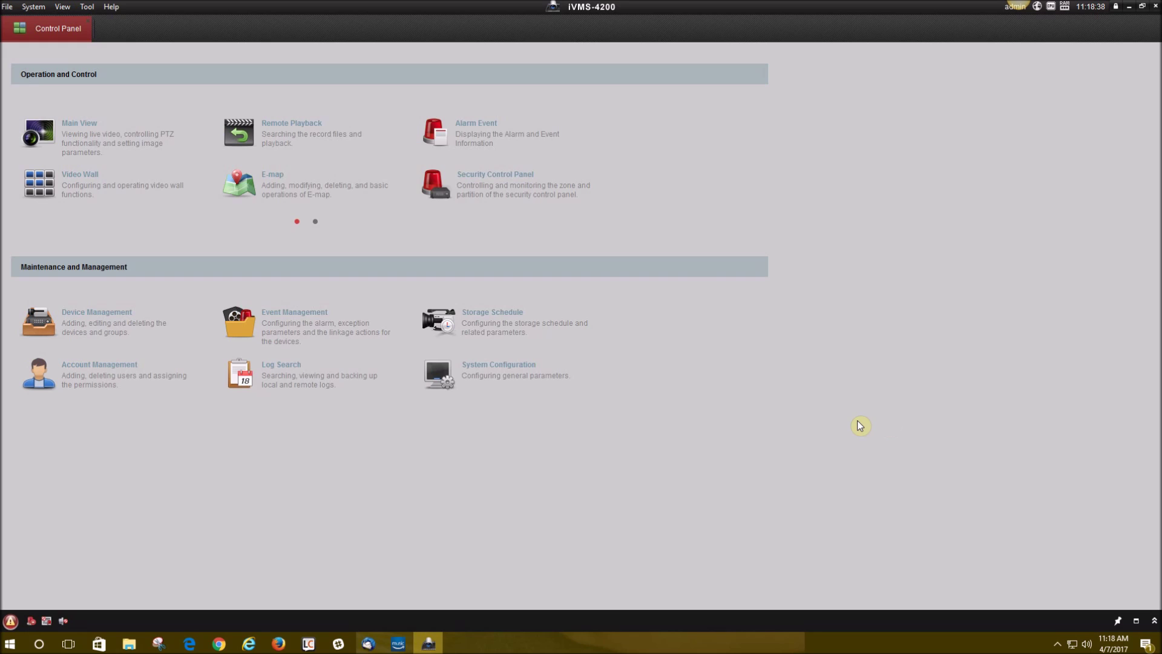
Open Device Management, browse the 25 online devices, and start adding 192.168.1.159.
left_click(163, 317)
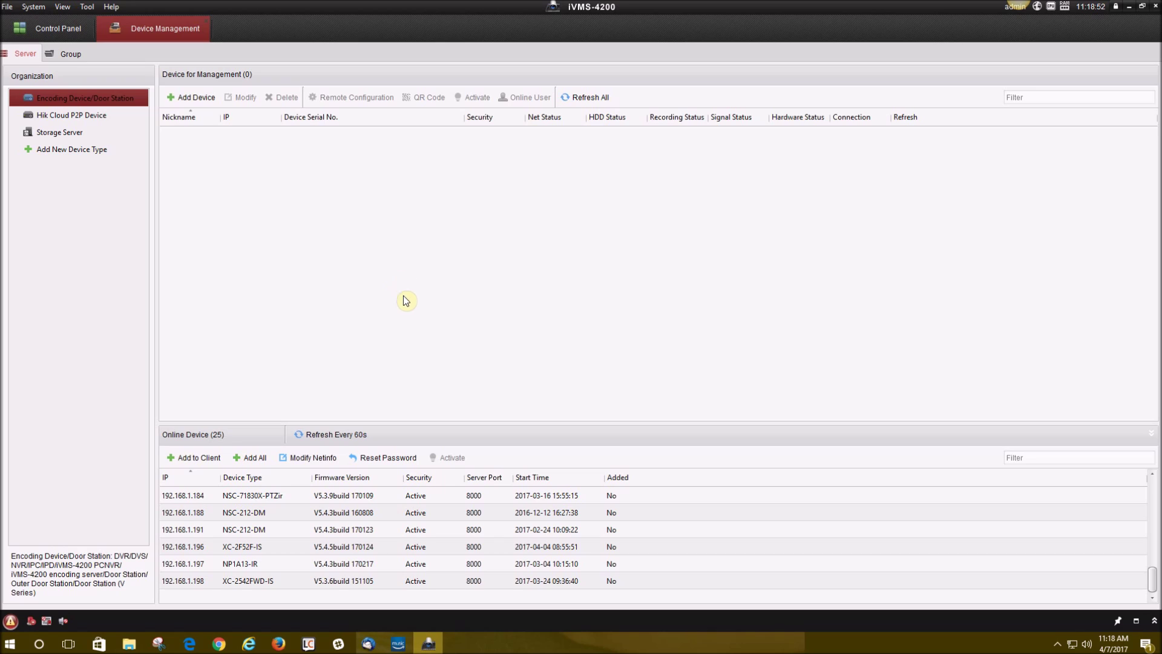
left_click(379, 546)
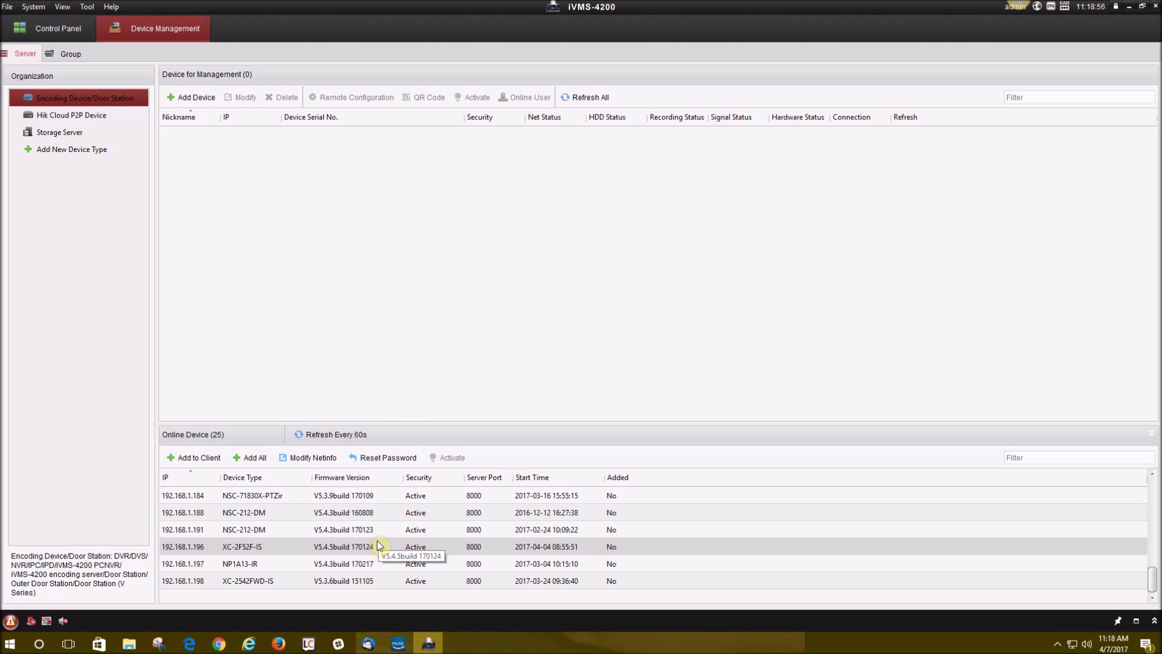
scroll(378, 545, "up", 6)
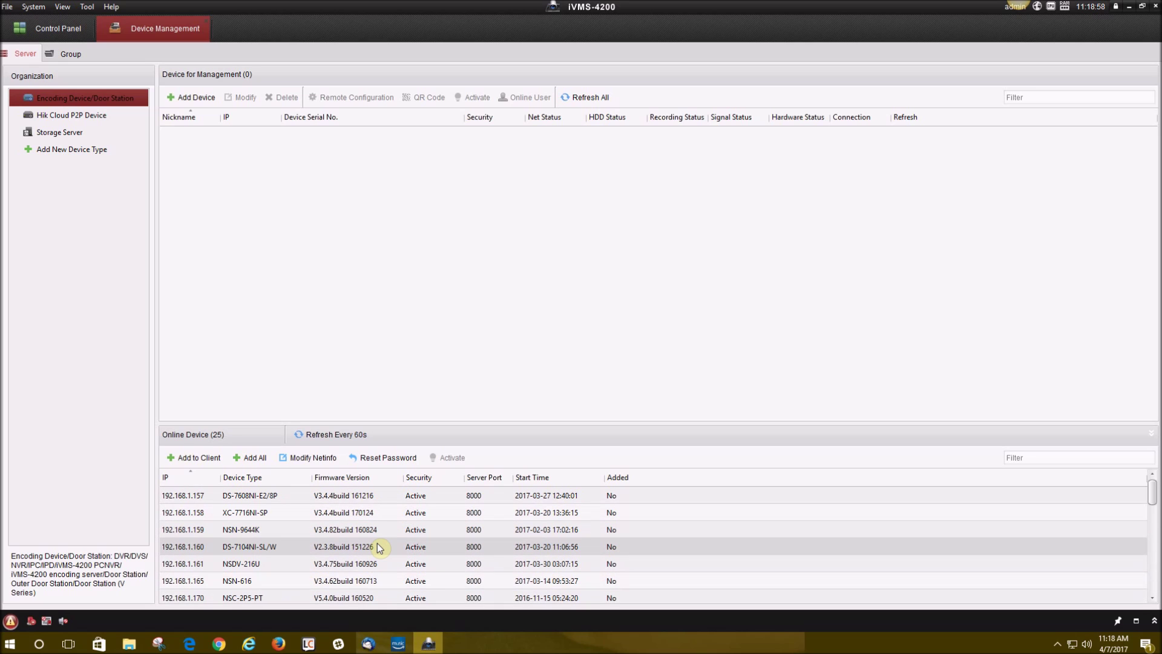
scroll(290, 515, "down", 6)
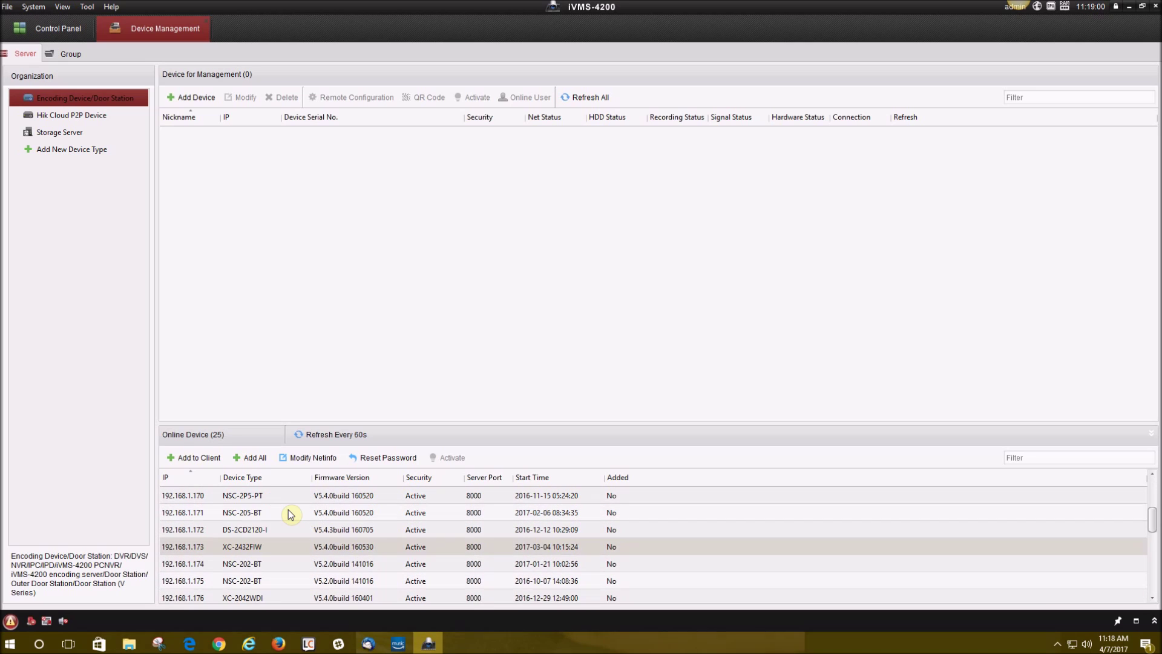
scroll(291, 516, "up", 6)
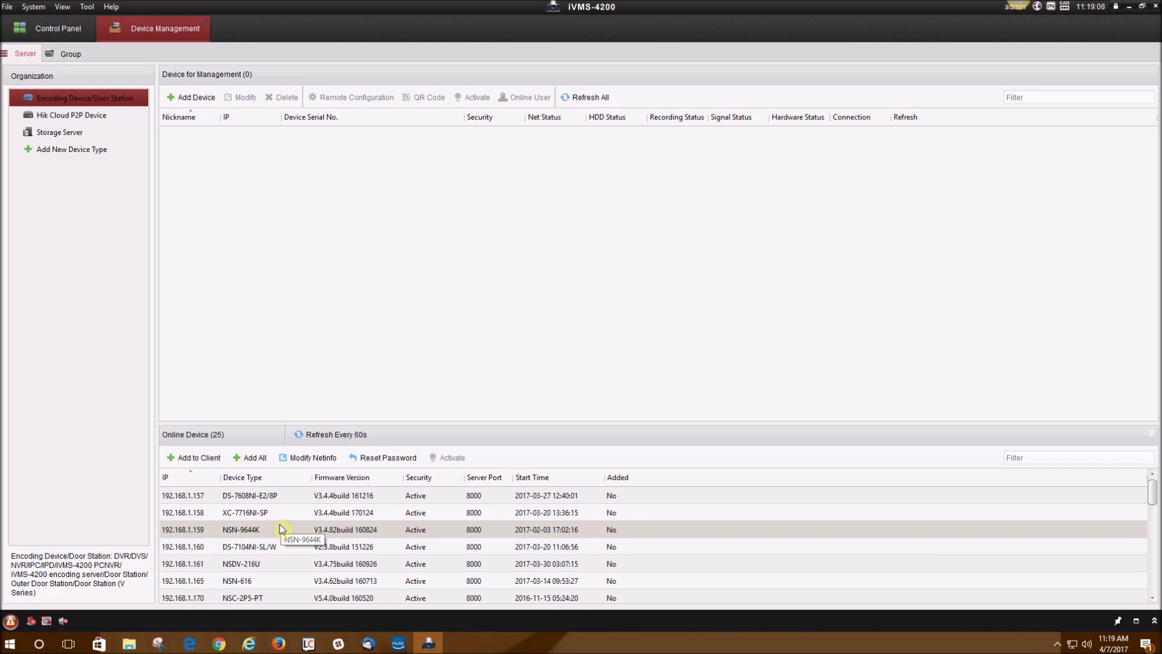
left_click(182, 463)
Add the 192.168.1.159 NVR as 'Nelly's Security NVR' with user name admin and its password.
type("N")
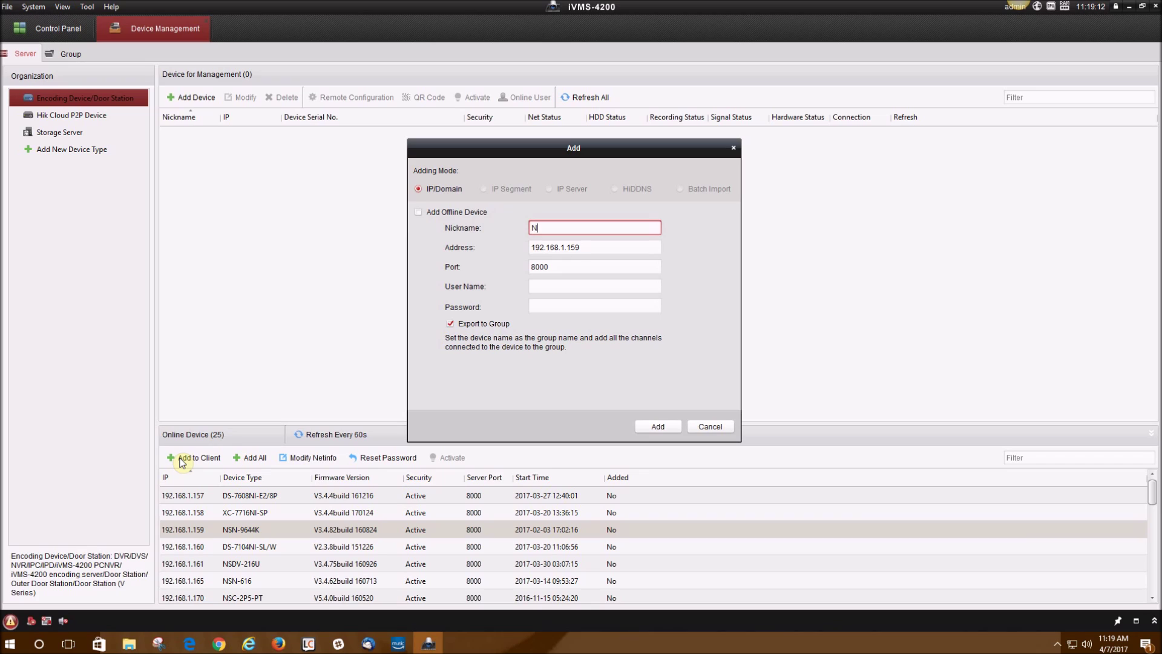
type("elly's Security NVR")
left_click(589, 251)
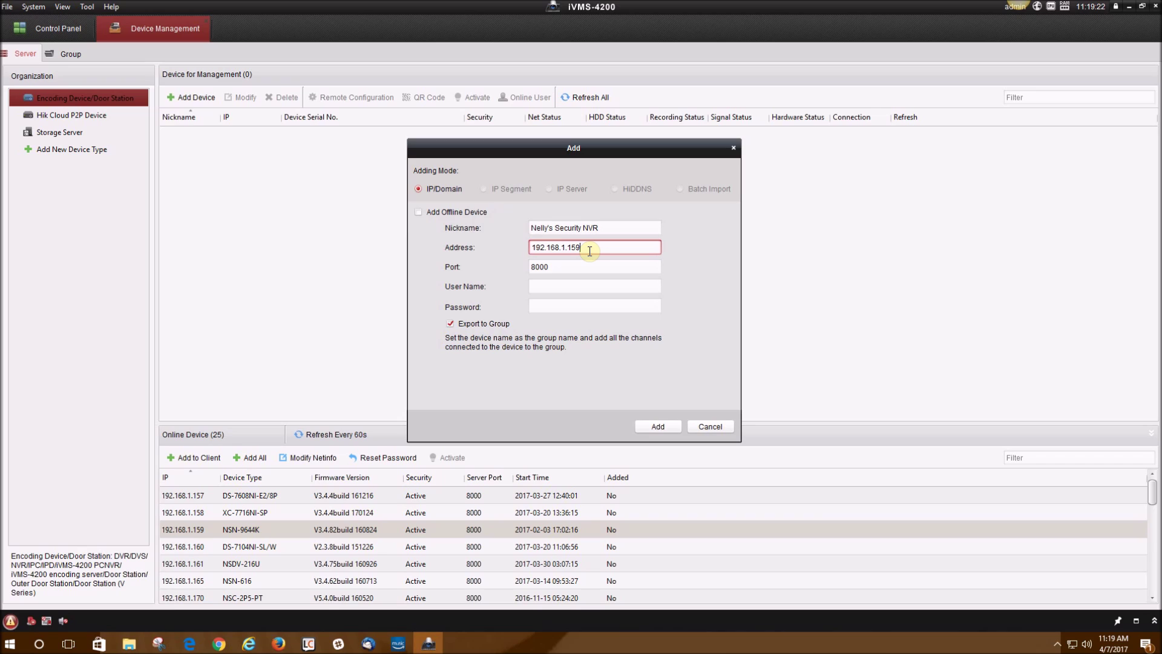
left_click(574, 287)
left_click(574, 287)
type("admin")
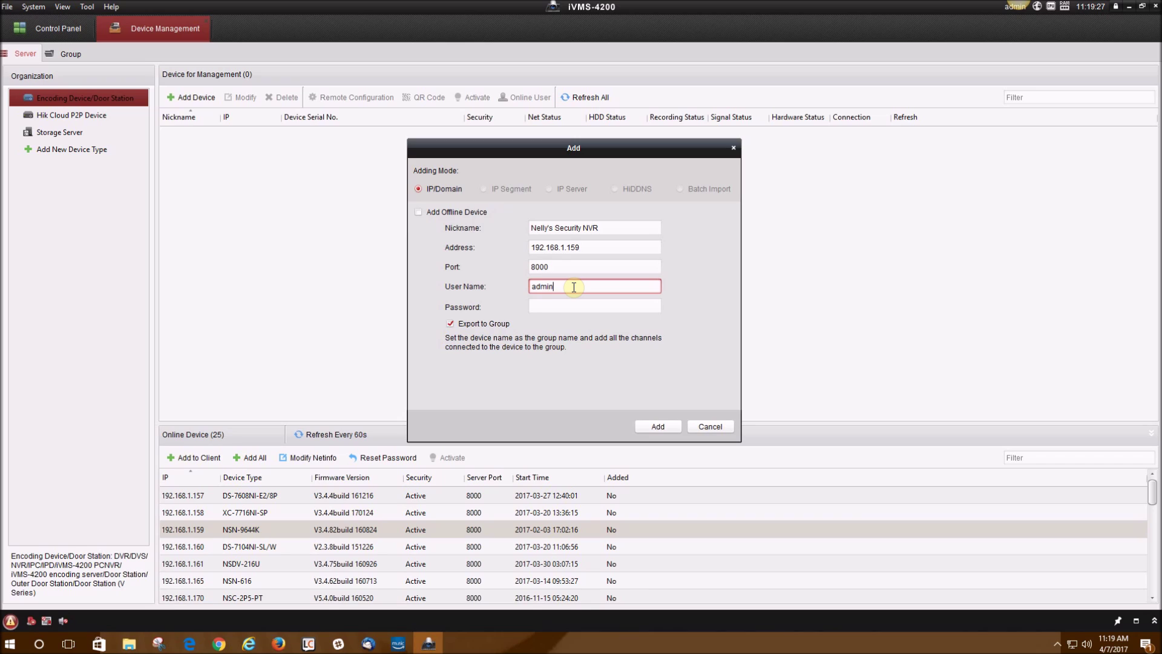
key("Tab")
type("********")
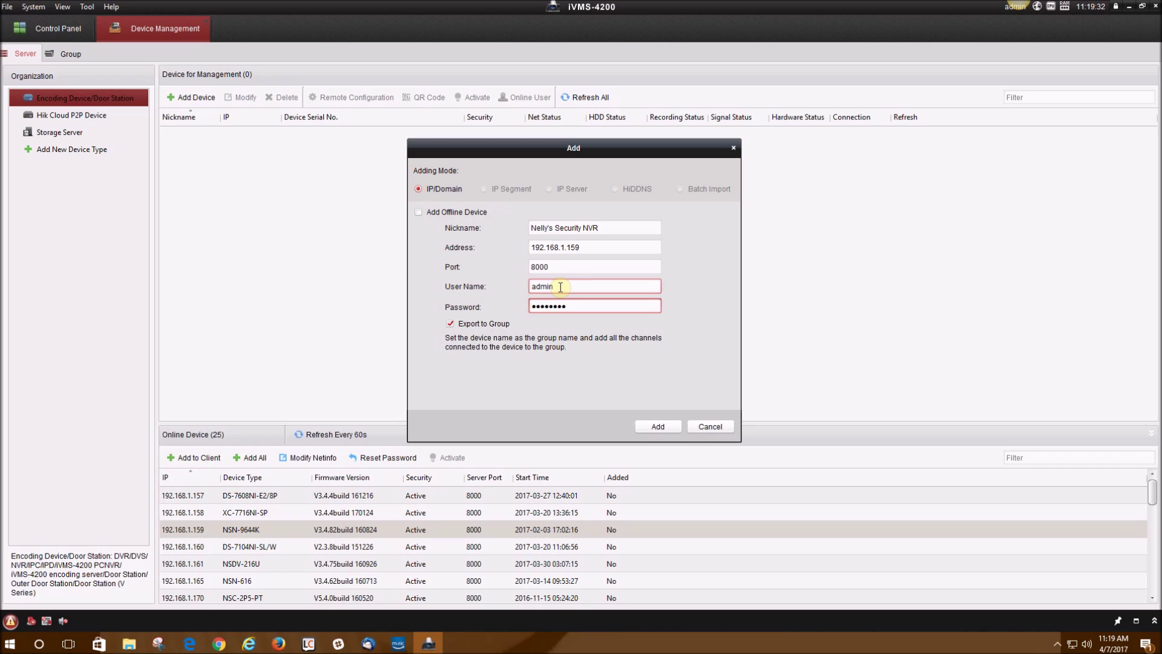
left_click(651, 424)
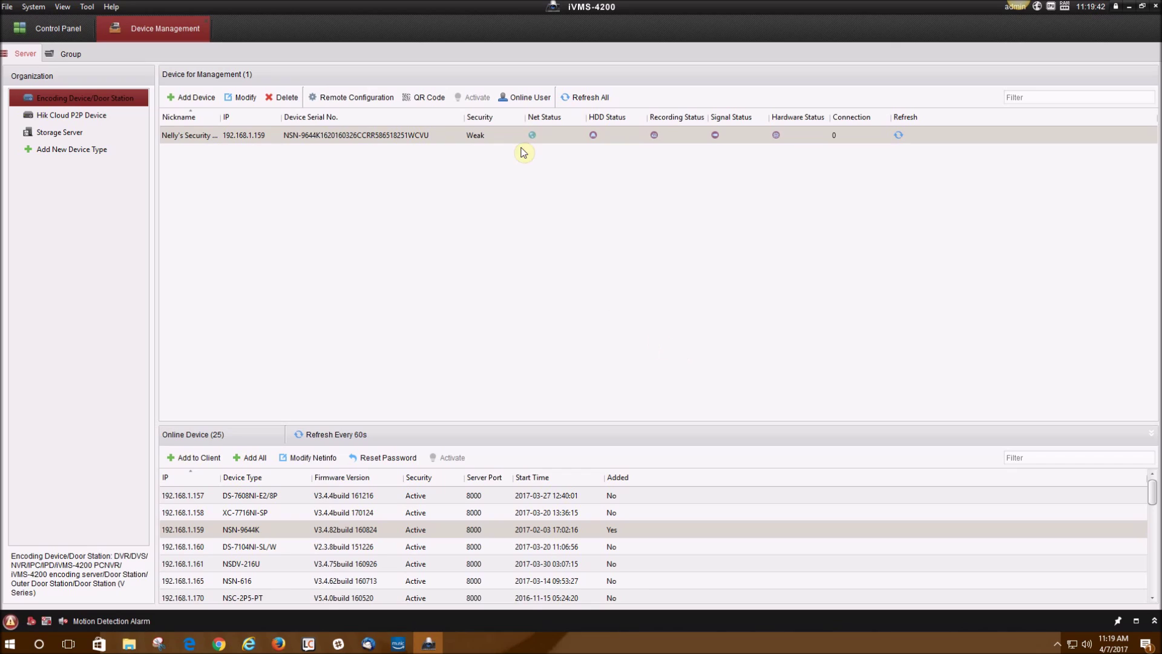
mouse_move(532, 145)
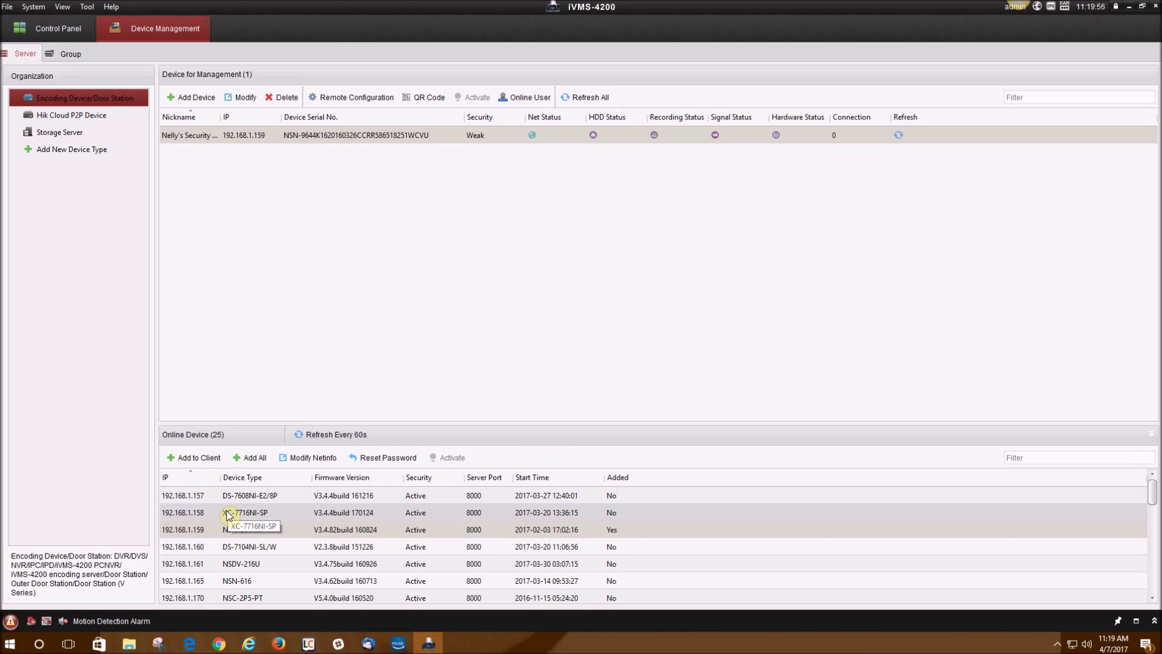
scroll(315, 510, "down", 2)
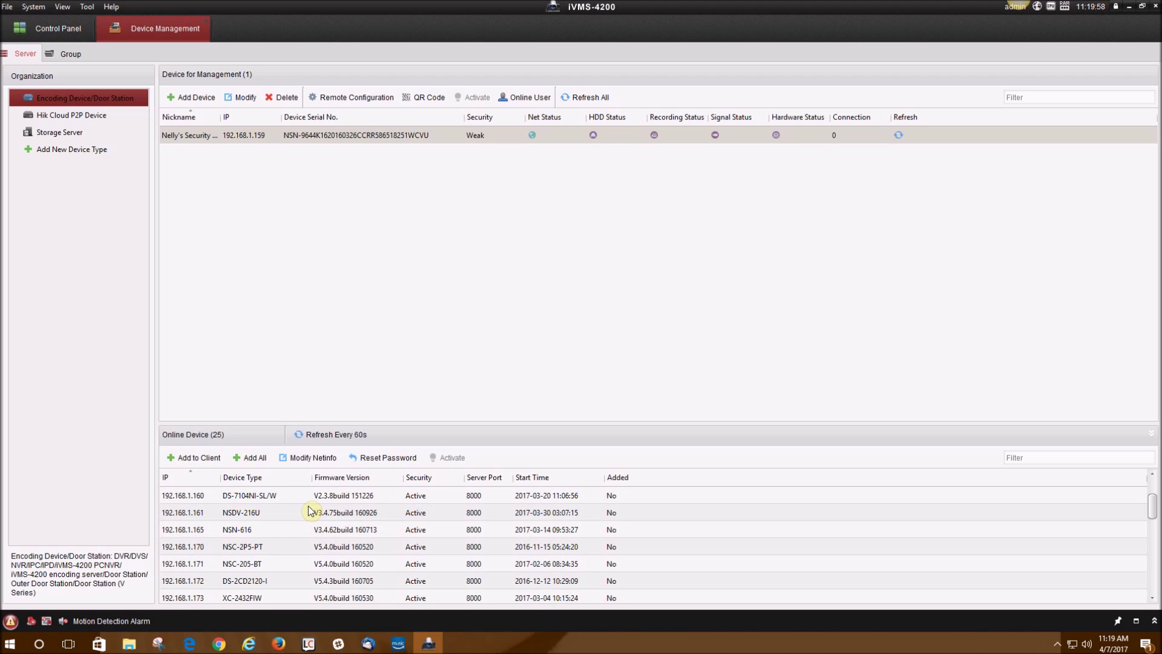
scroll(309, 512, "down", 2)
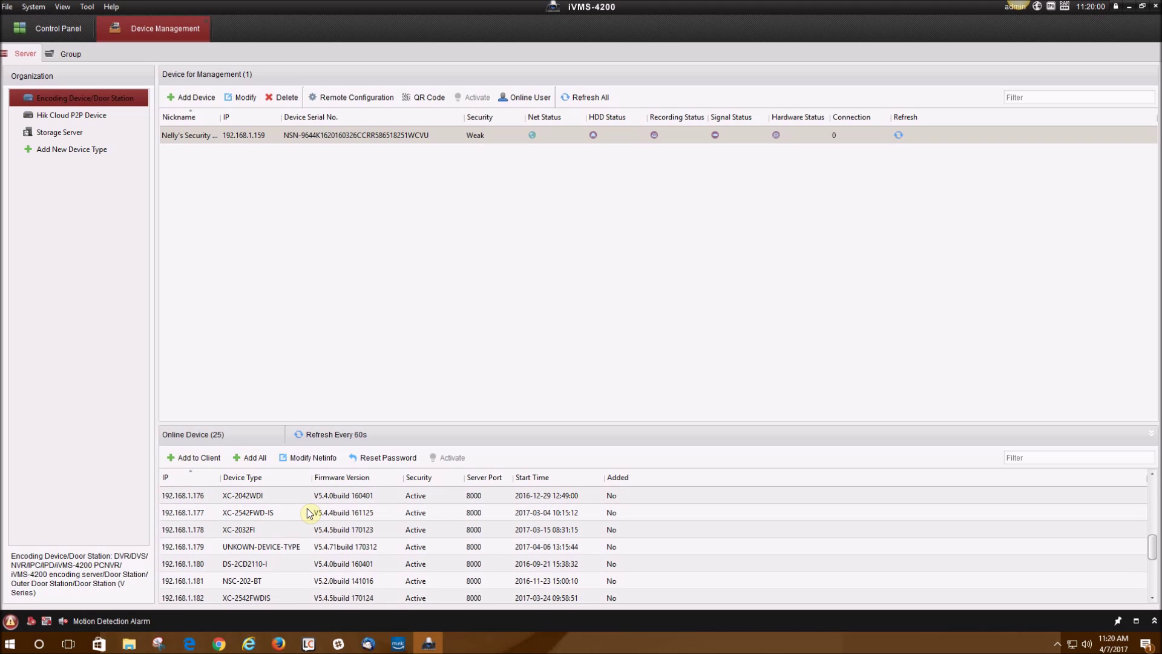
scroll(307, 515, "down", 1)
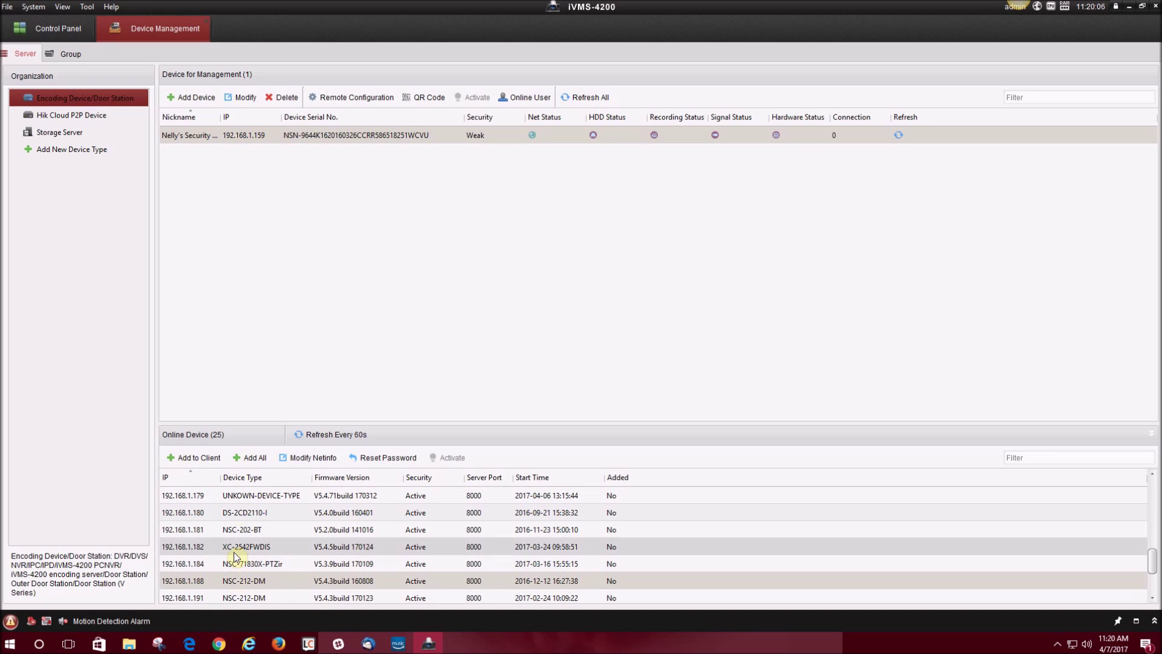
Add the 192.168.1.188 camera as 'Nelly's Security Camera', re-entering its address and password.
left_click(199, 459)
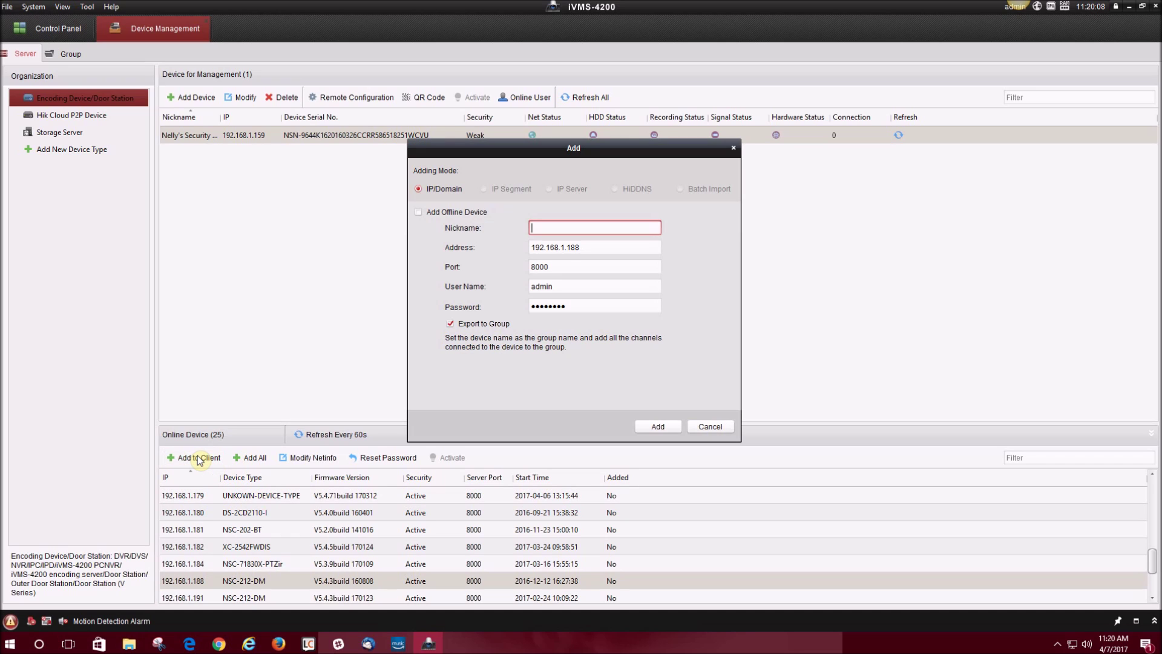
type("Nelly's Security Camera")
left_click(595, 245)
triple_click(595, 245)
type("192.168.1.188")
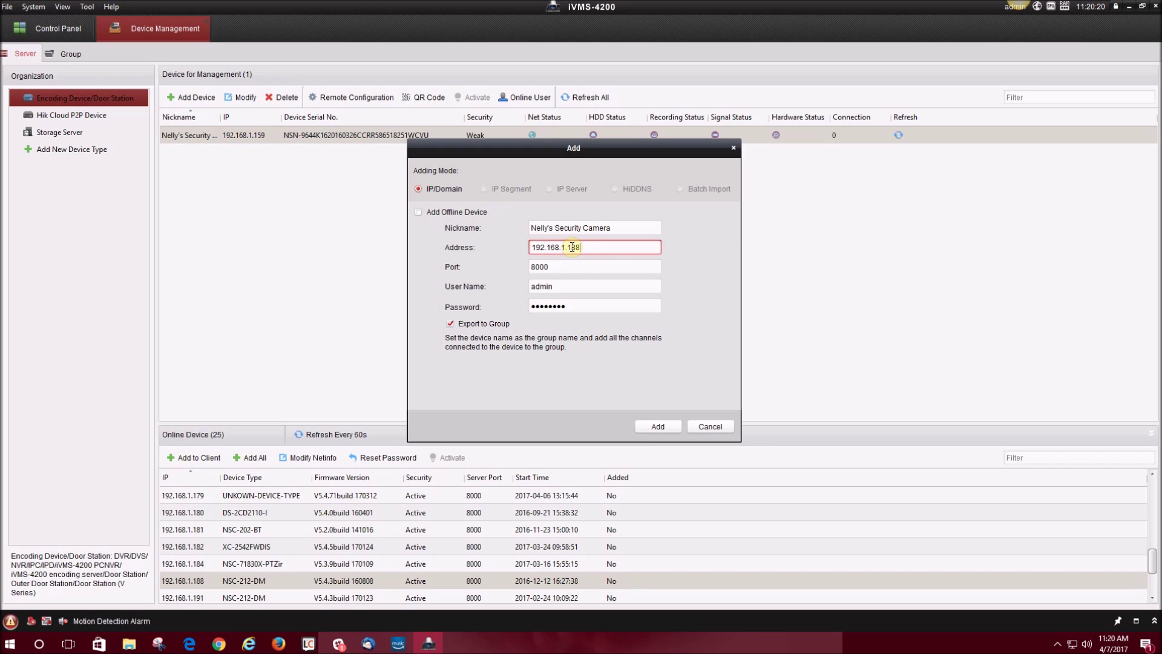
left_click(585, 286)
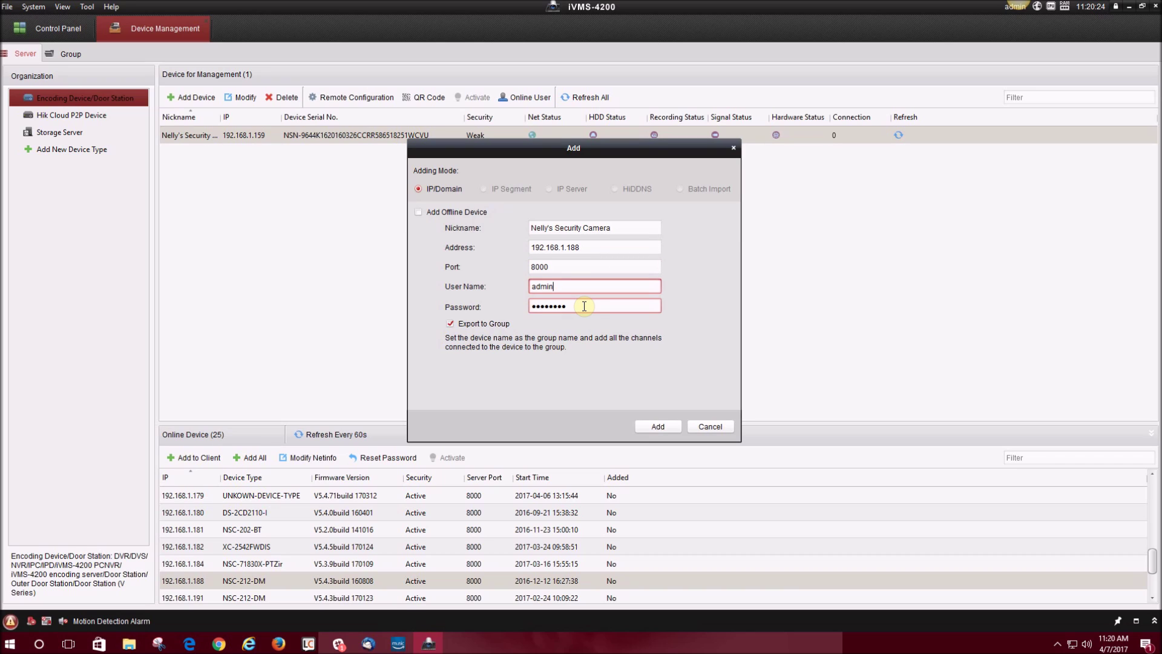
triple_click(569, 308)
type("********")
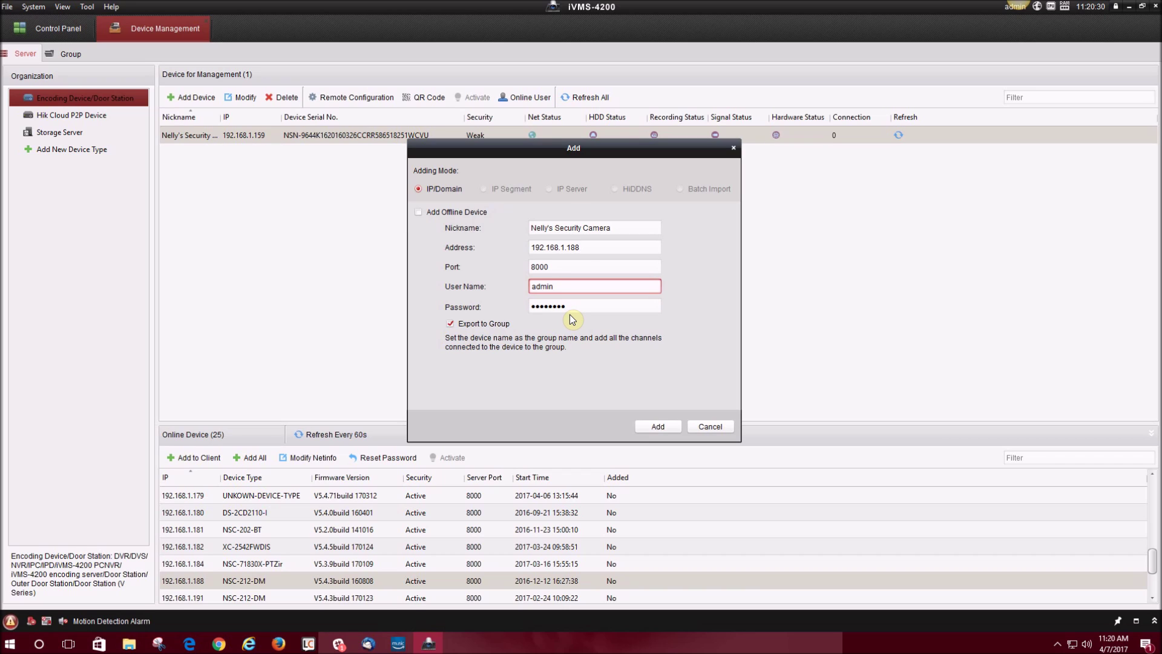
left_click(670, 425)
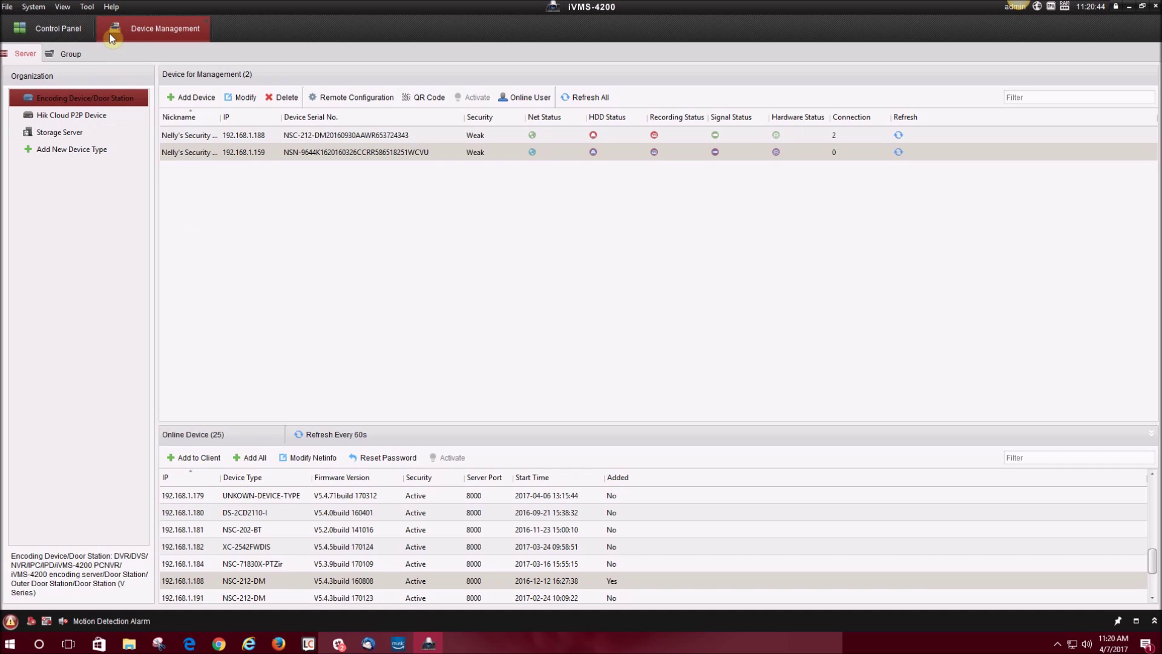
Open Main View and place IP Camera2 and IP Camera9 in the two upper panes.
left_click(74, 33)
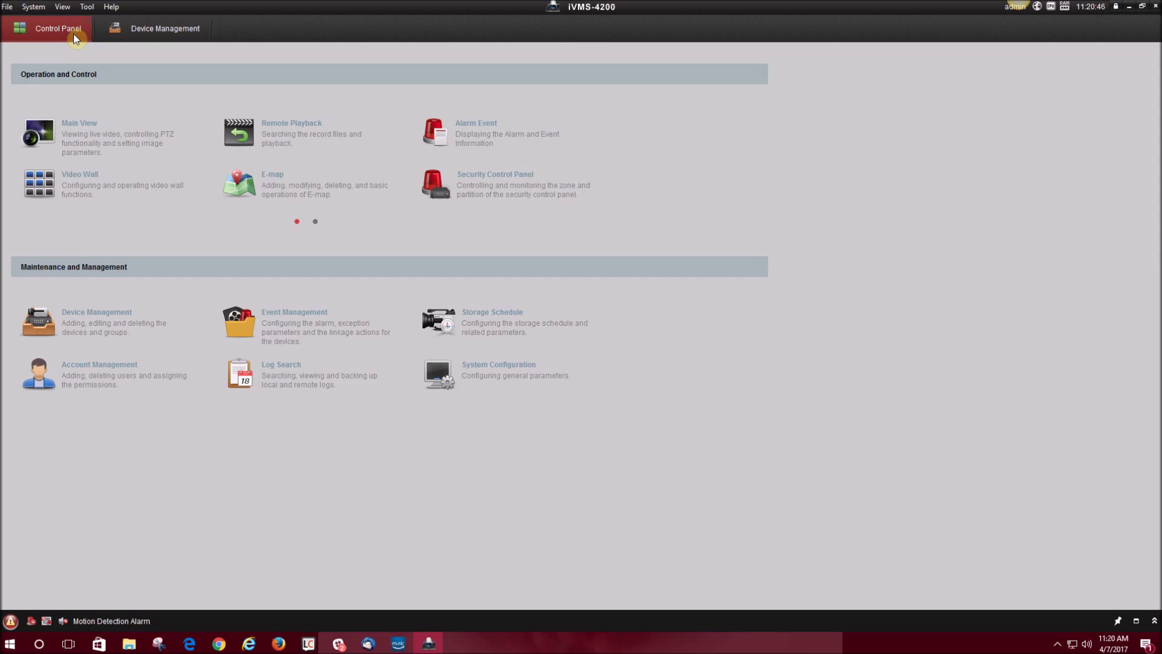
left_click(167, 148)
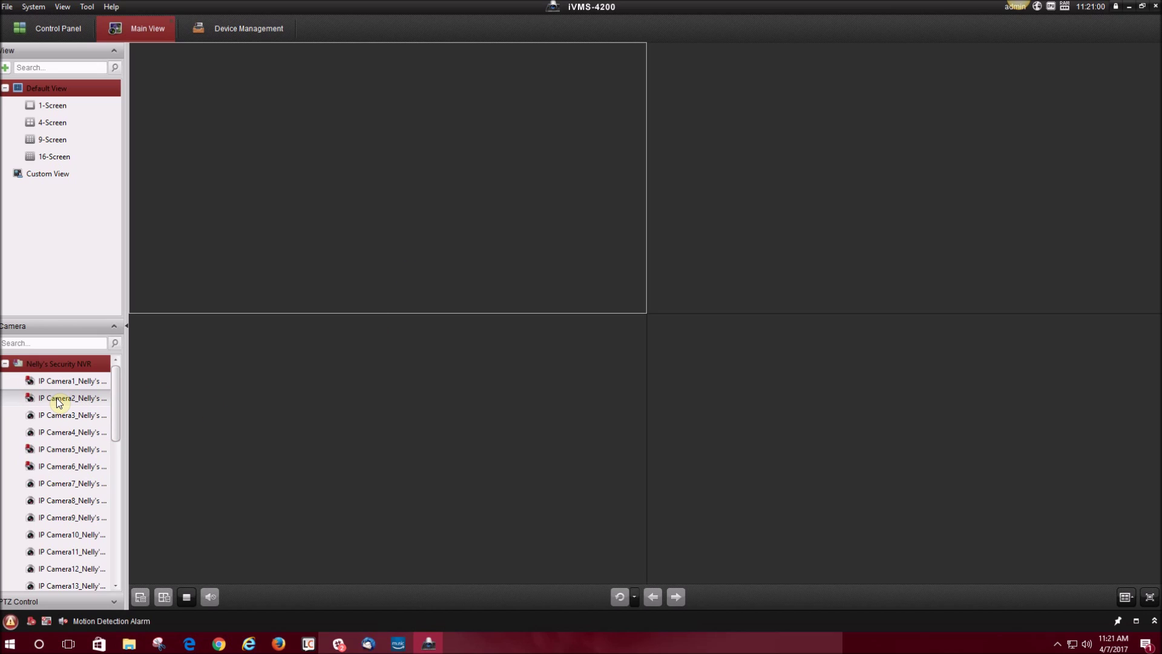
left_click_drag(59, 400, 394, 267)
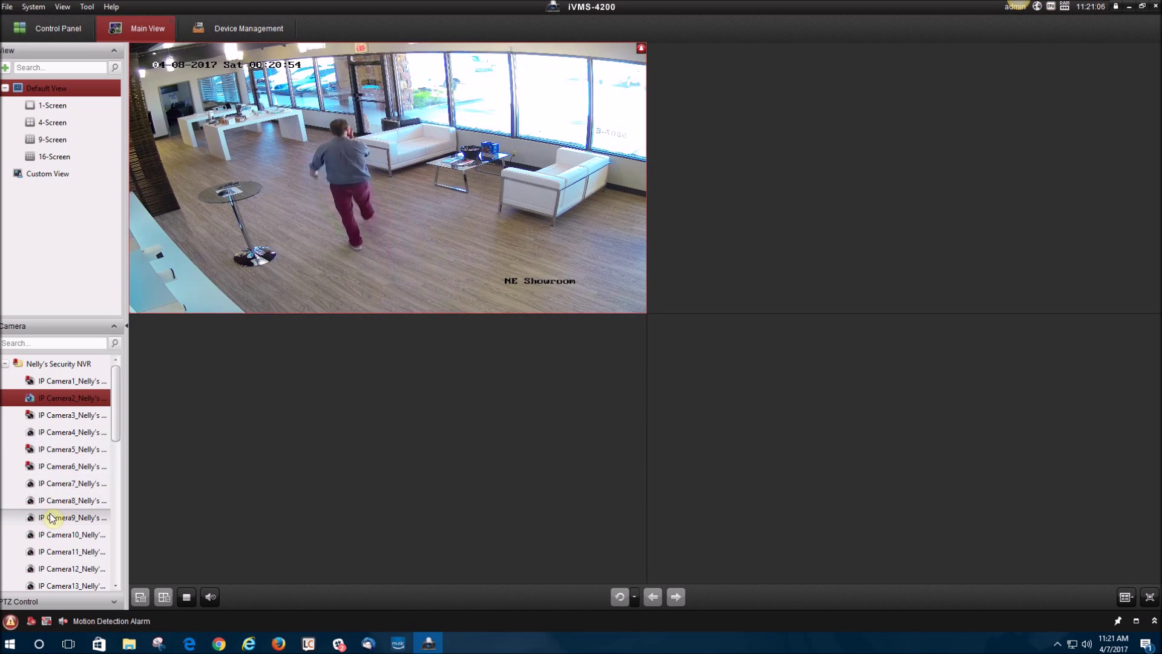
left_click_drag(51, 515, 735, 253)
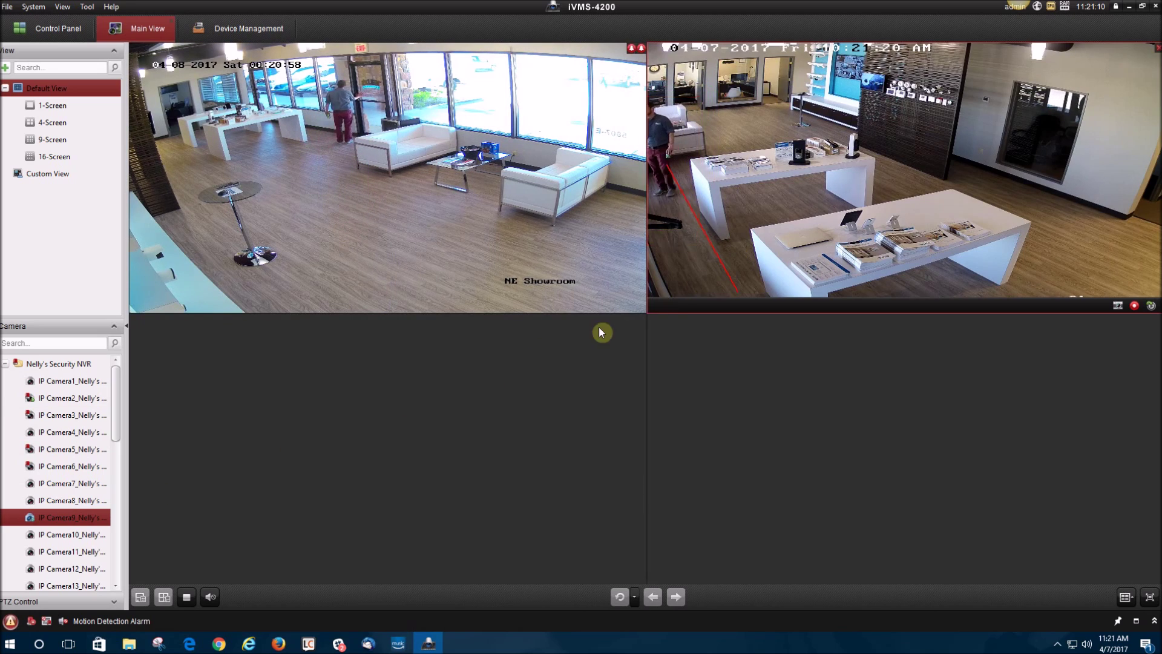
Fill the lower-left pane, then expand the camera group and put Camera1's NE Hallway feed lower-right.
scroll(84, 478, "down", 3)
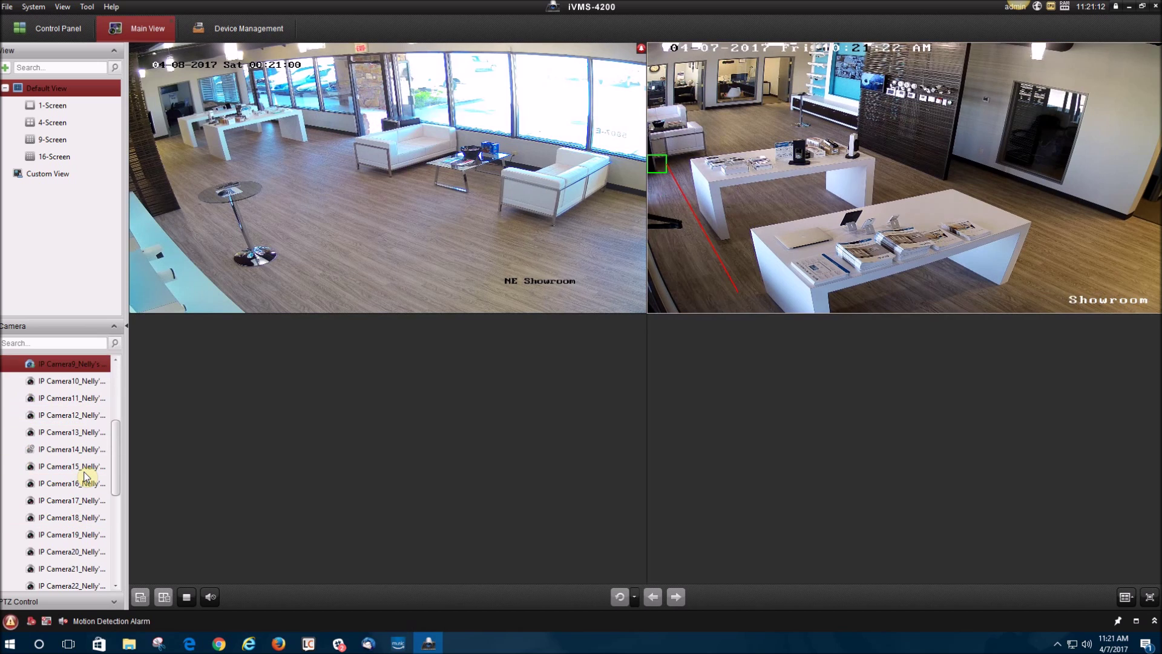
scroll(78, 517, "down", 2)
left_click_drag(82, 502, 343, 481)
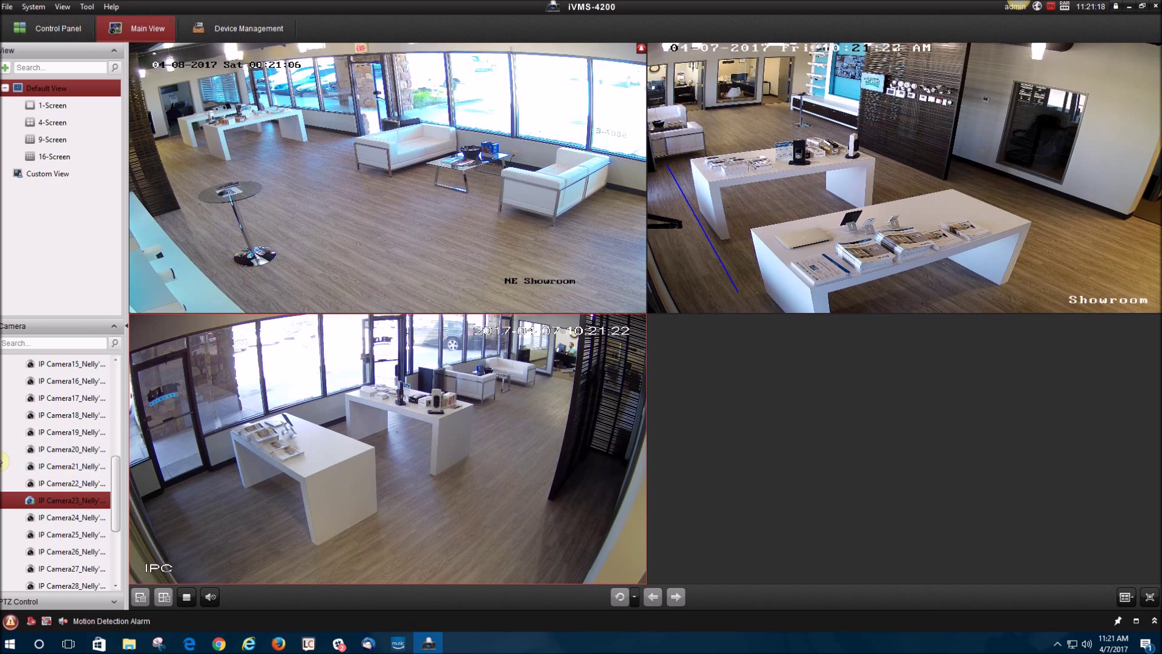
scroll(6, 466, "down", 3)
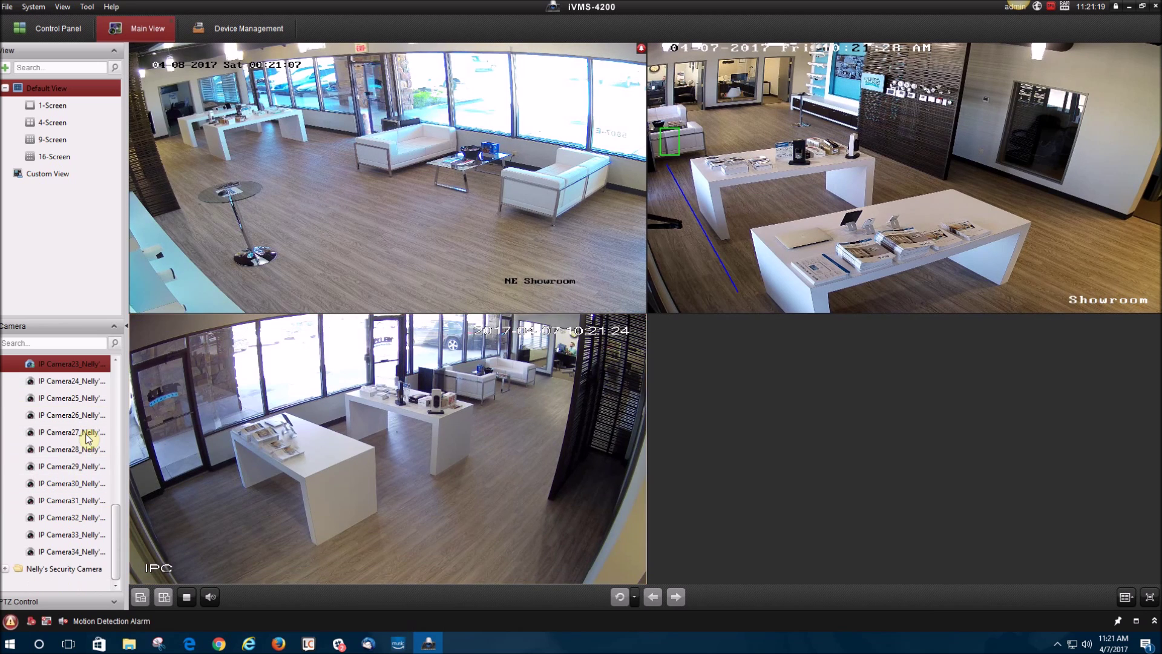
double_click(16, 574)
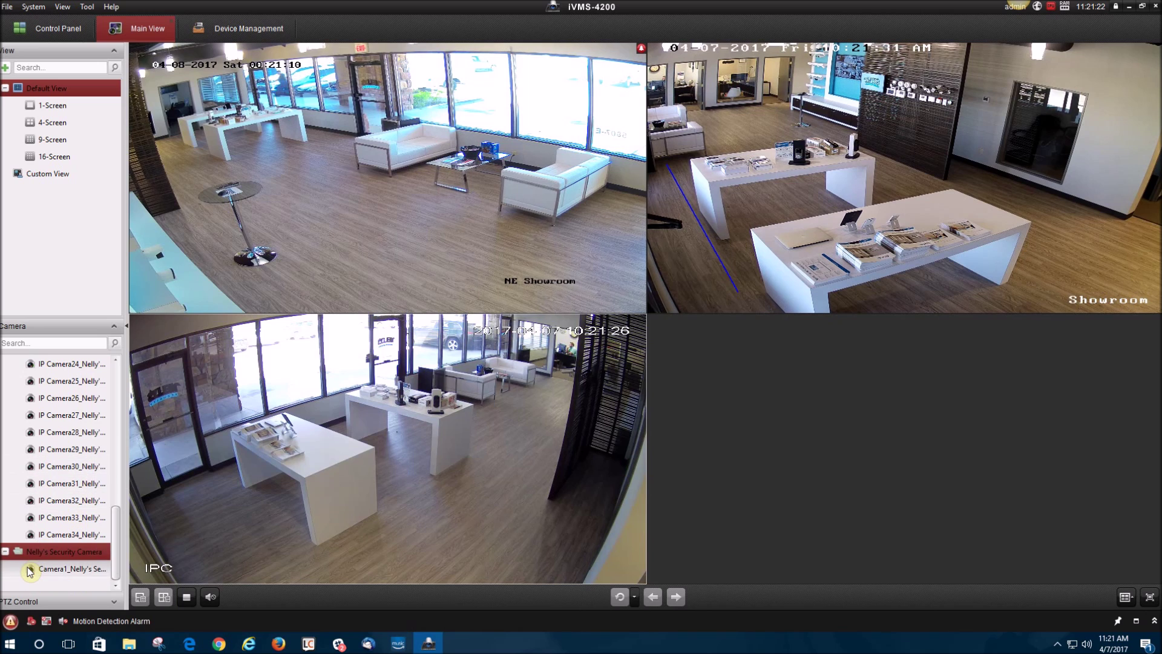
left_click_drag(30, 571, 571, 455)
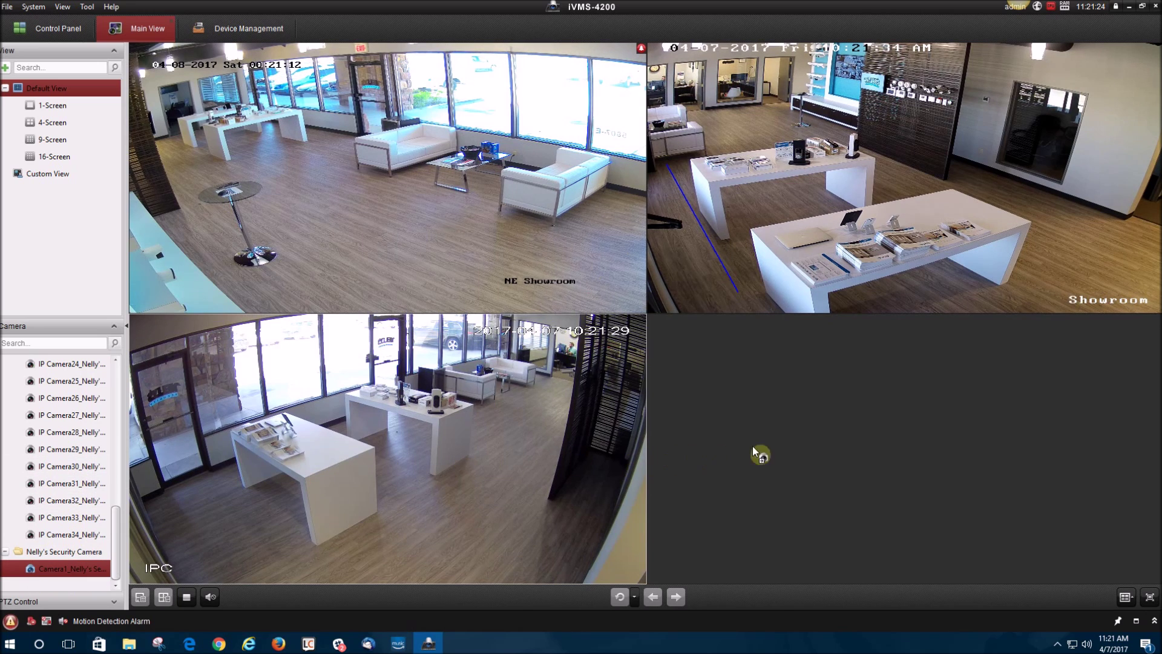
left_click_drag(833, 443, 834, 445)
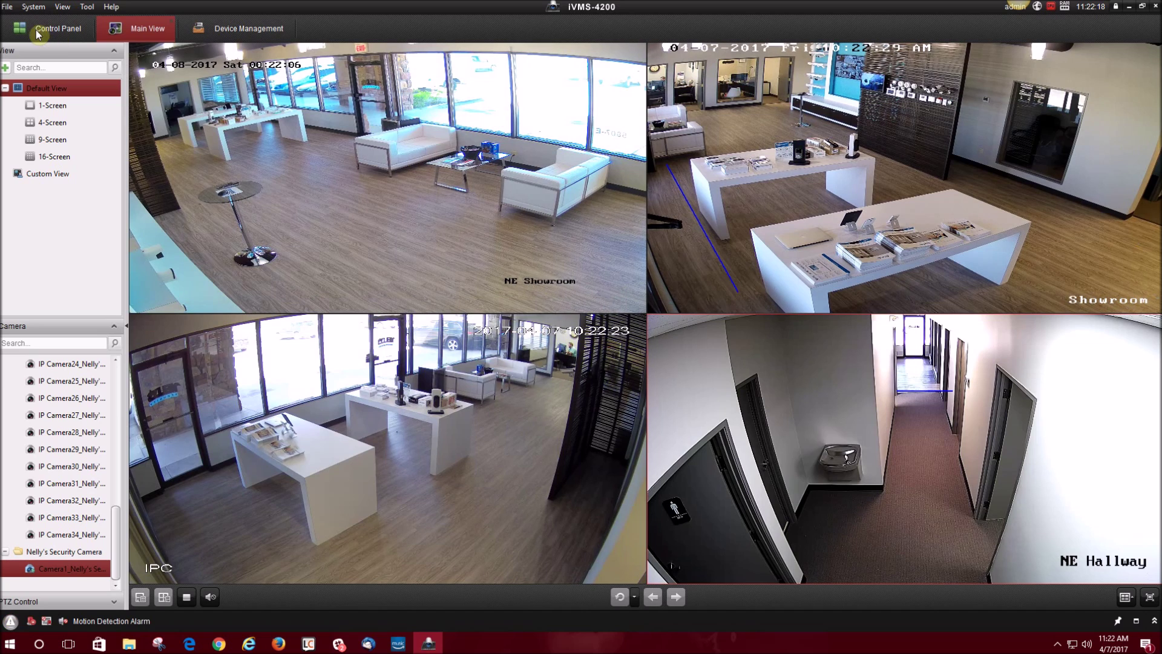
In System Configuration > Image, leave Auto-change Stream Type off and save the settings.
left_click(51, 32)
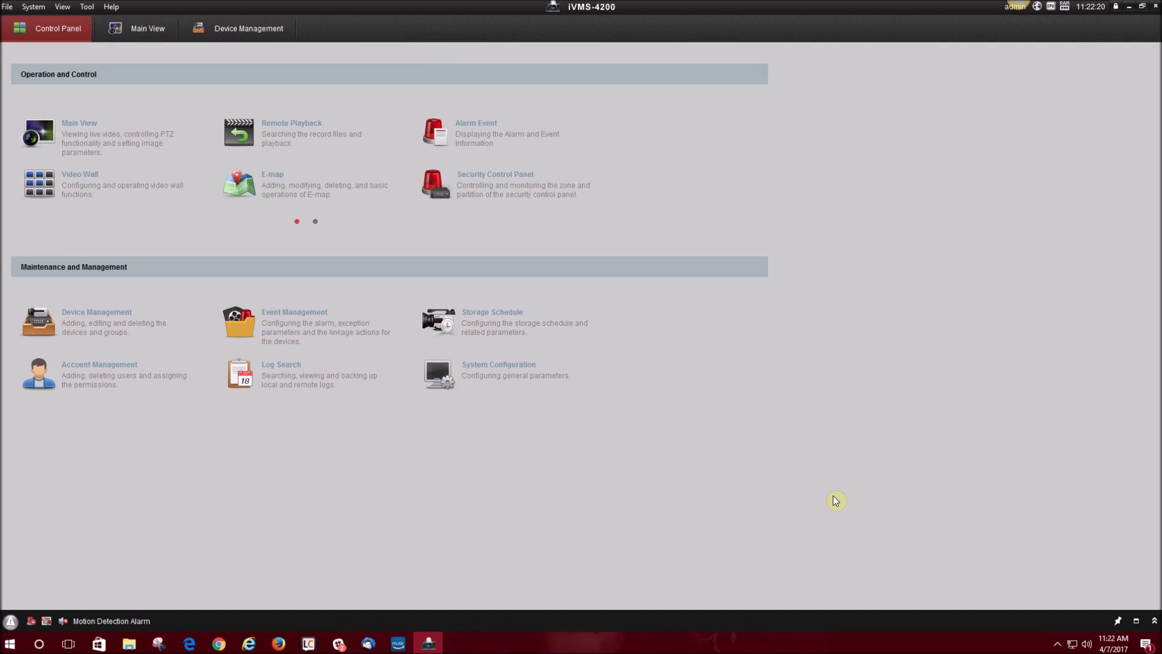
left_click(539, 389)
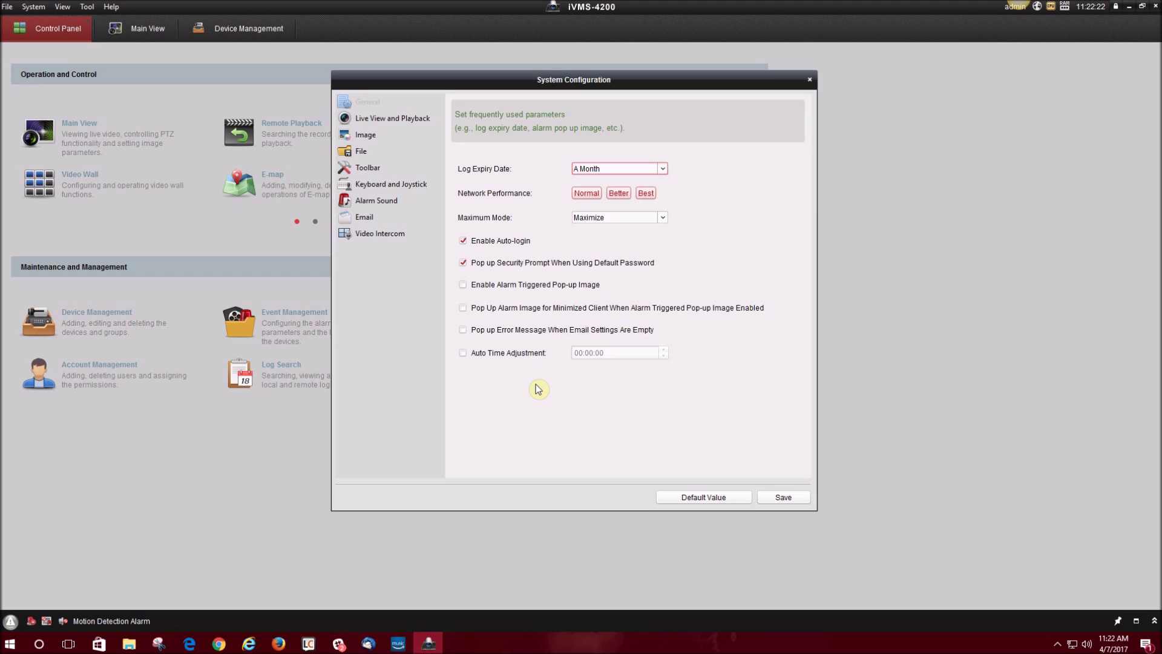
left_click(366, 135)
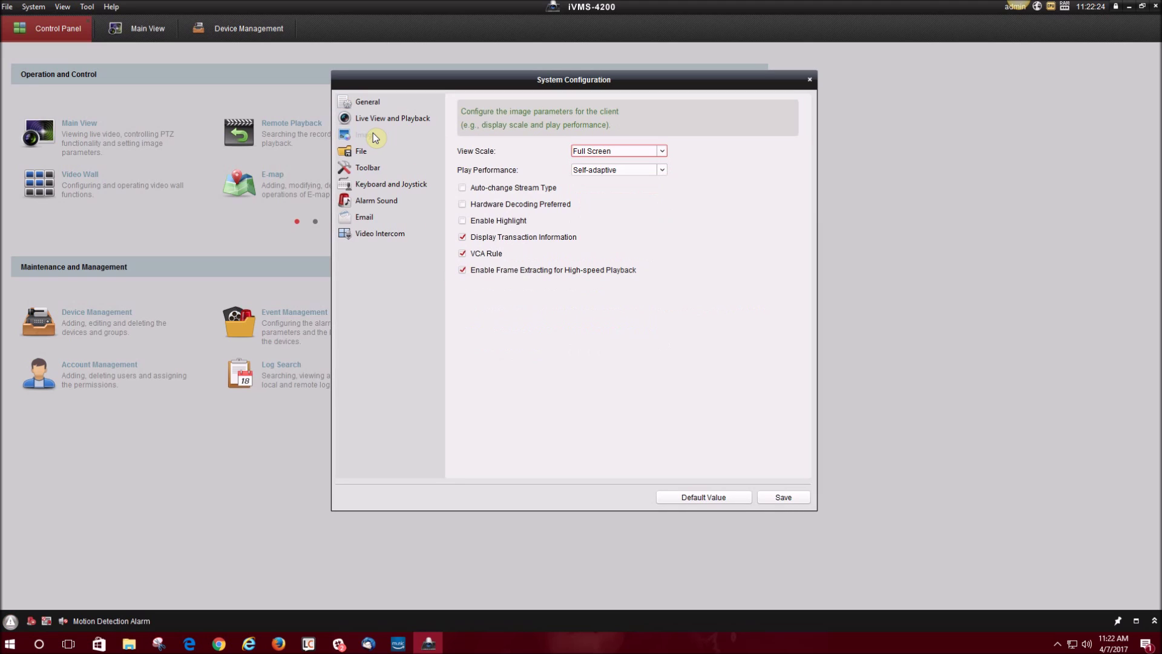
left_click(463, 188)
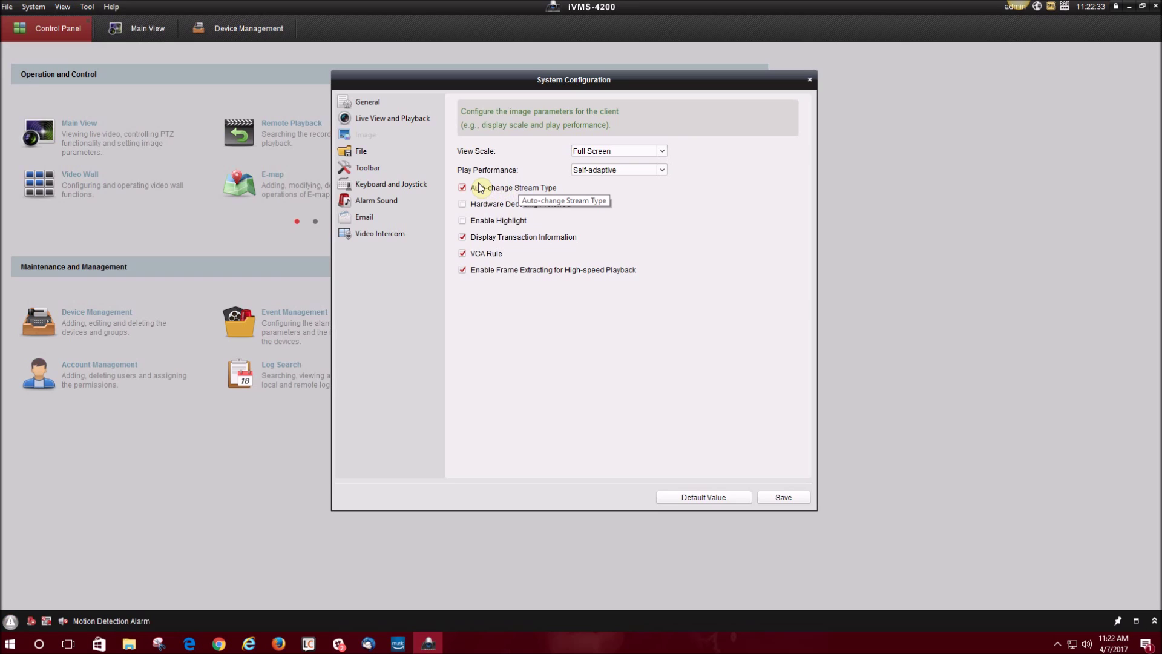
left_click(463, 189)
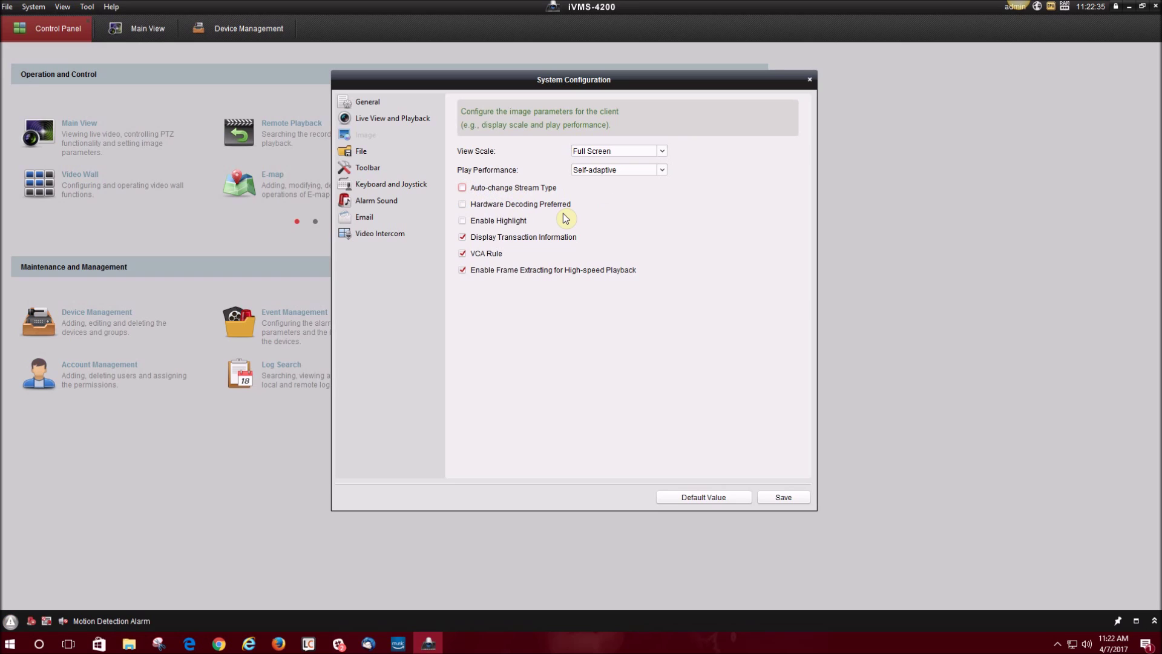
left_click(786, 499)
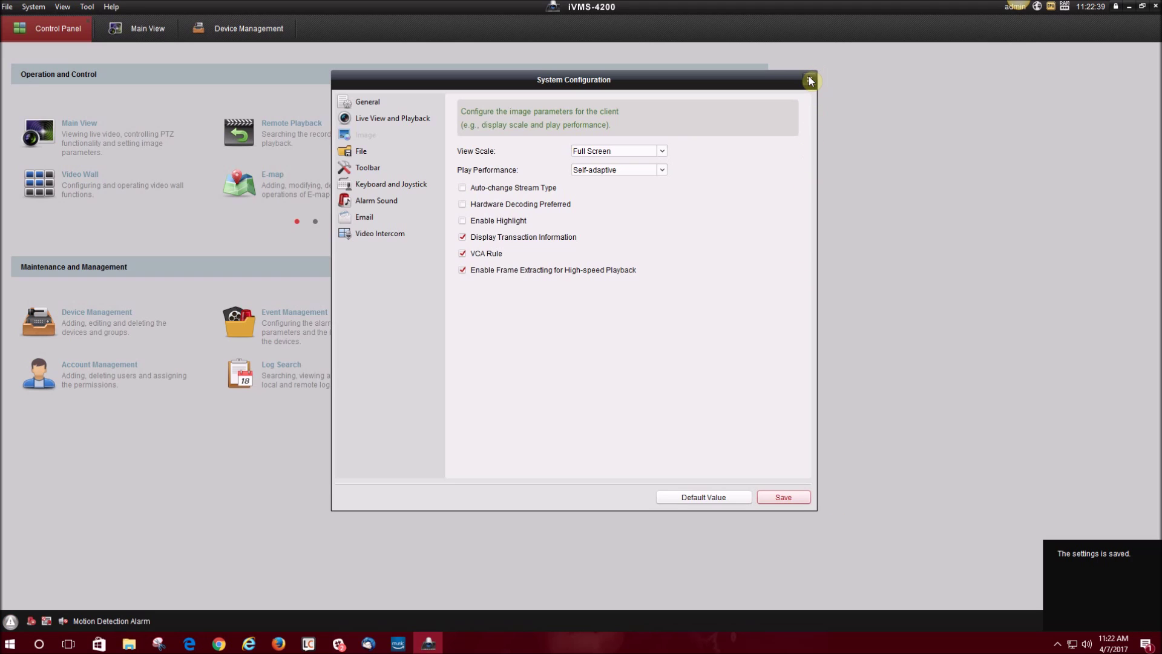
left_click(810, 80)
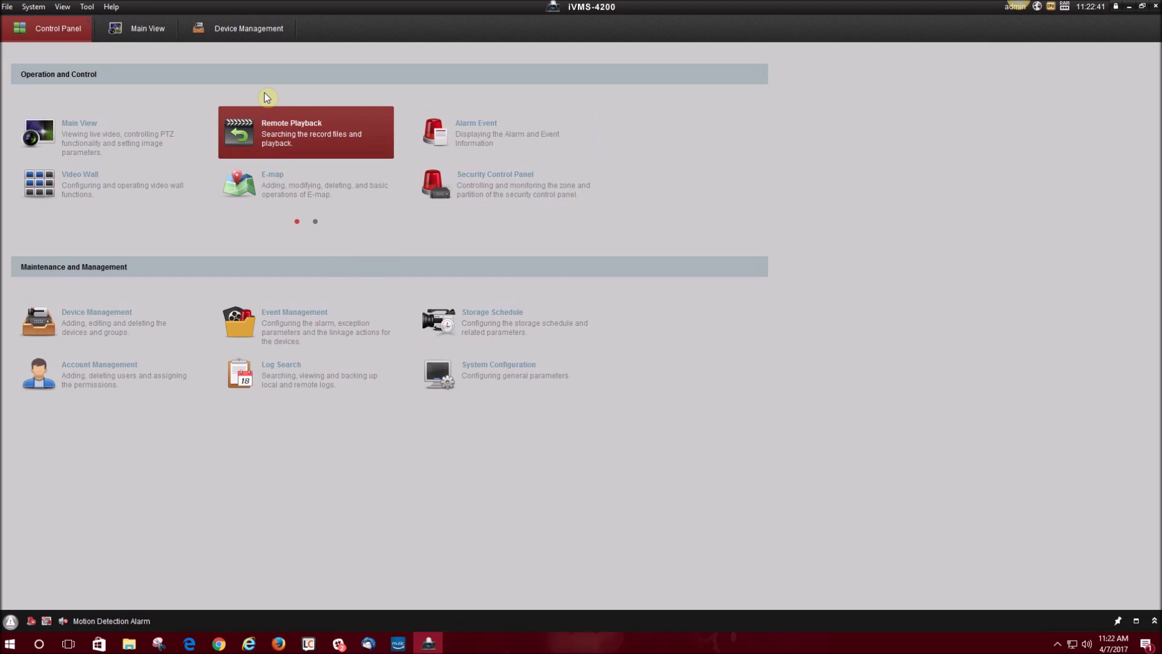
Back in Main View, switch IP Camera2 and IP Camera9 to sub-stream.
left_click(127, 29)
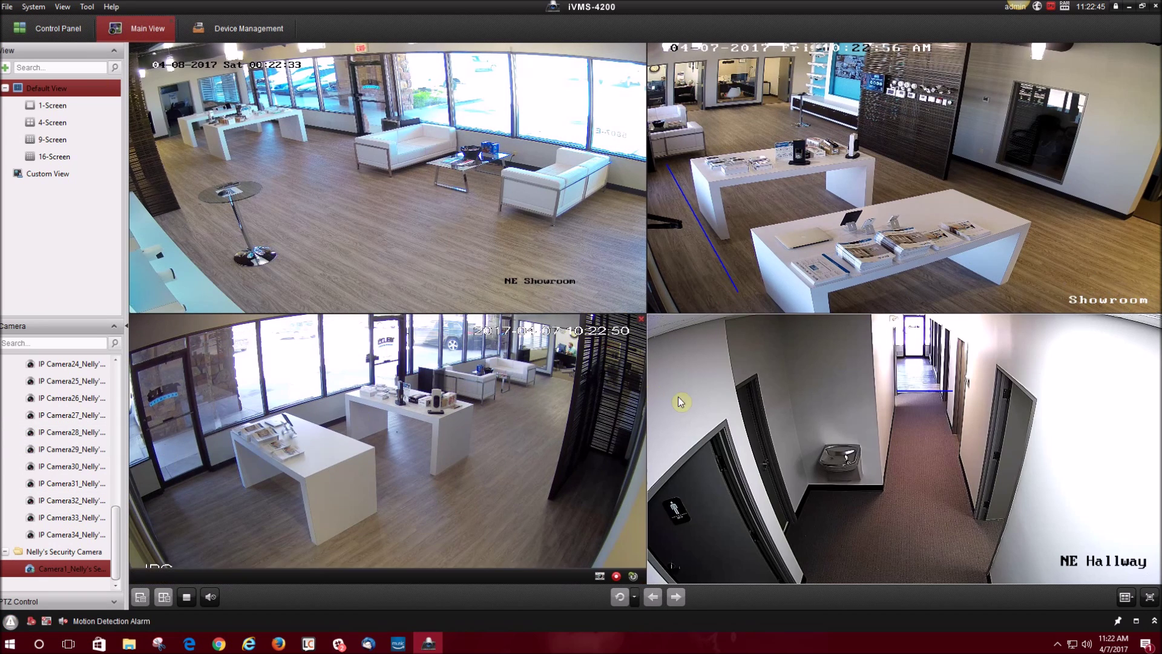
left_click(318, 231)
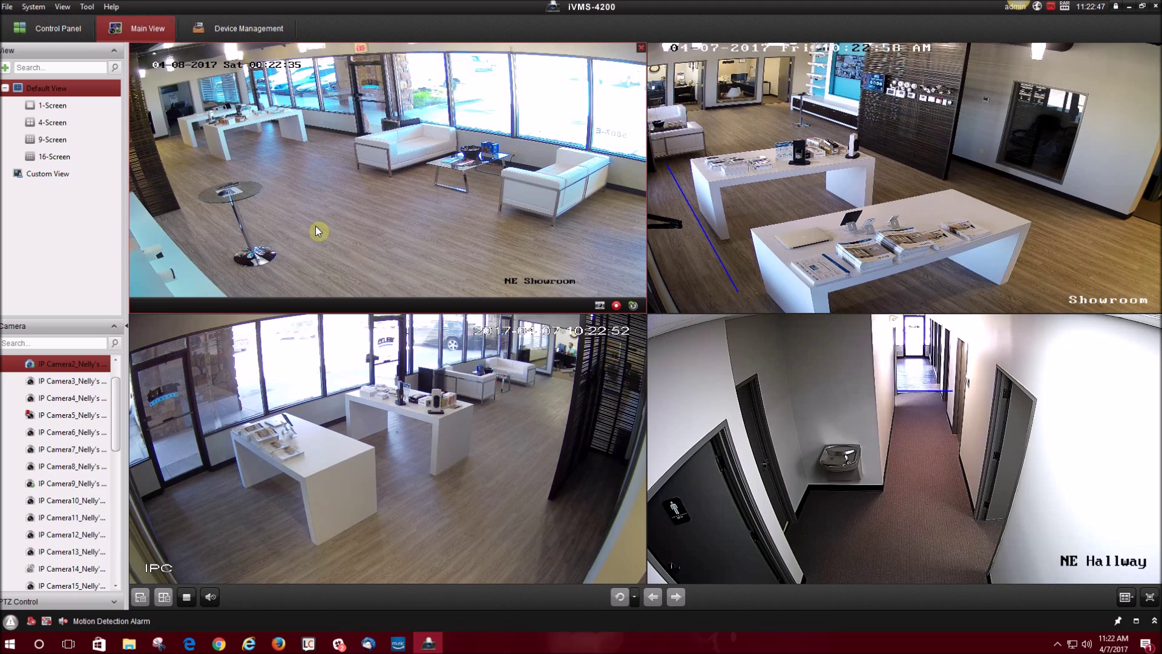
right_click(52, 362)
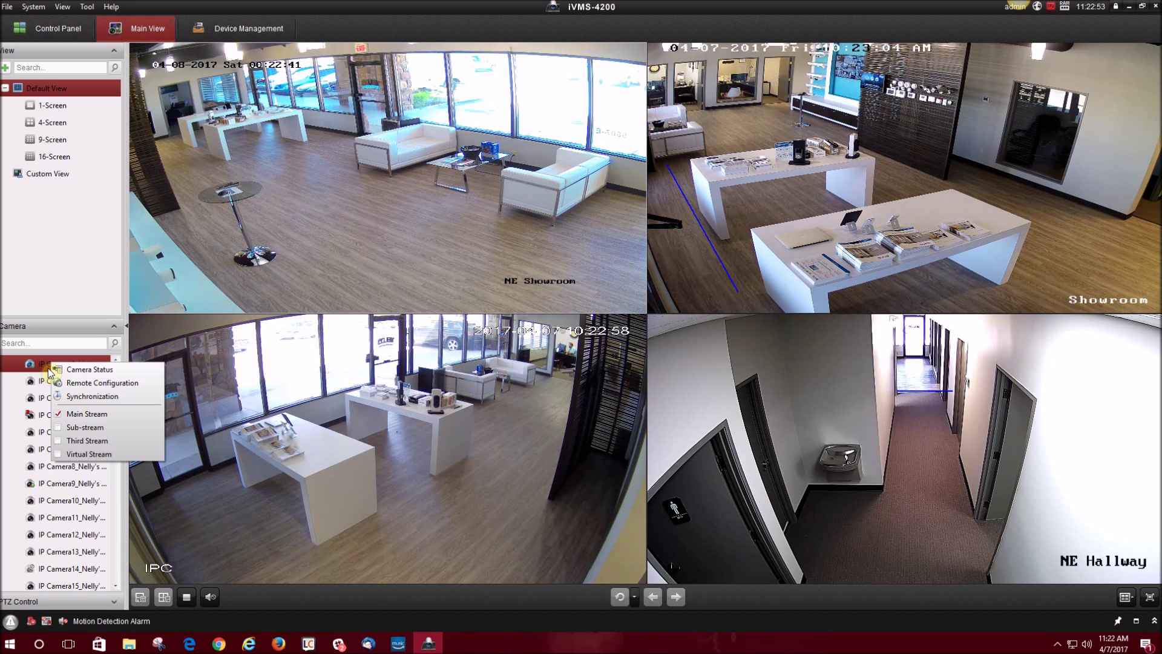
left_click(60, 431)
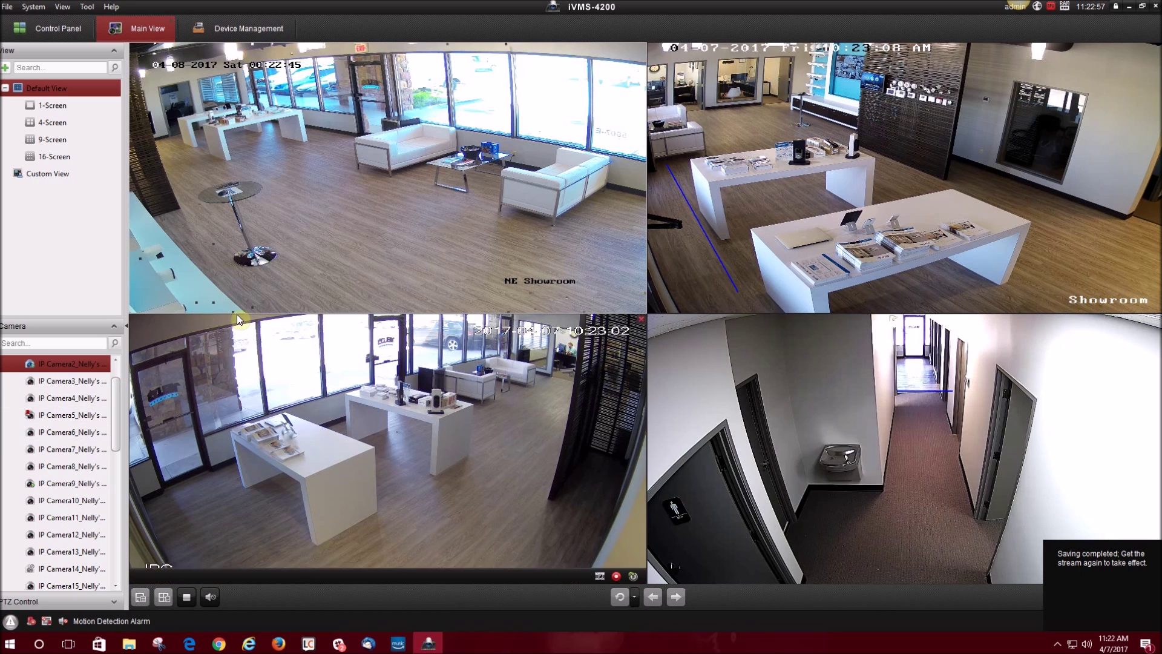
left_click(846, 178)
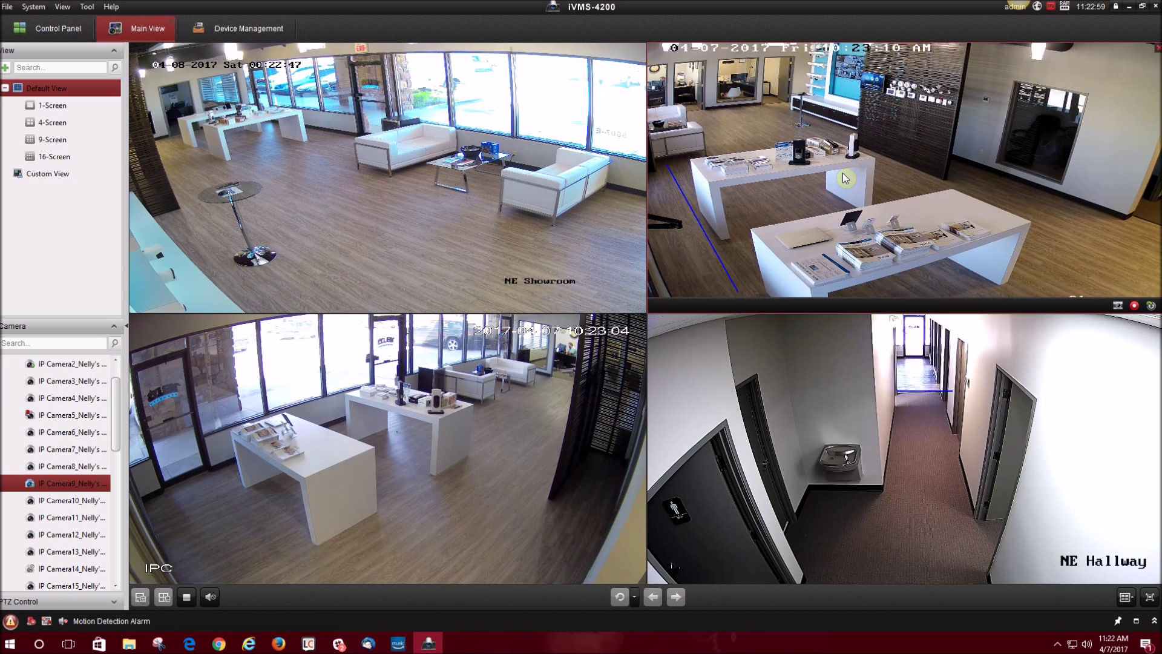
right_click(27, 487)
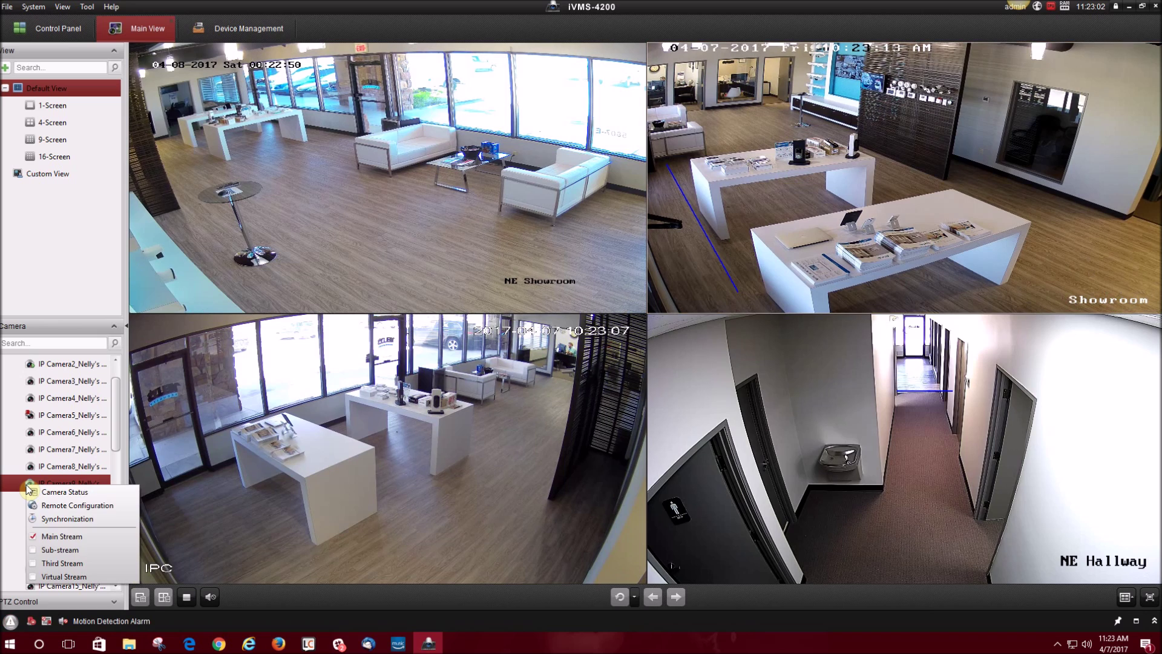
left_click(34, 551)
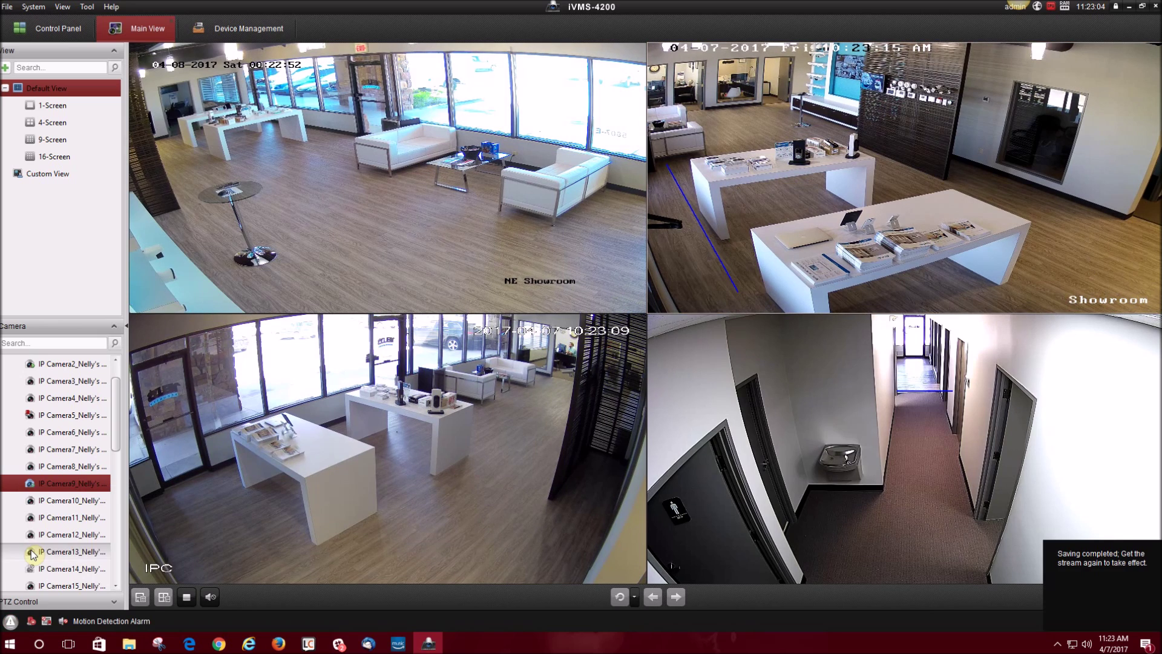
Switch IP Camera23 and Camera1 to sub-stream as well.
left_click(305, 448)
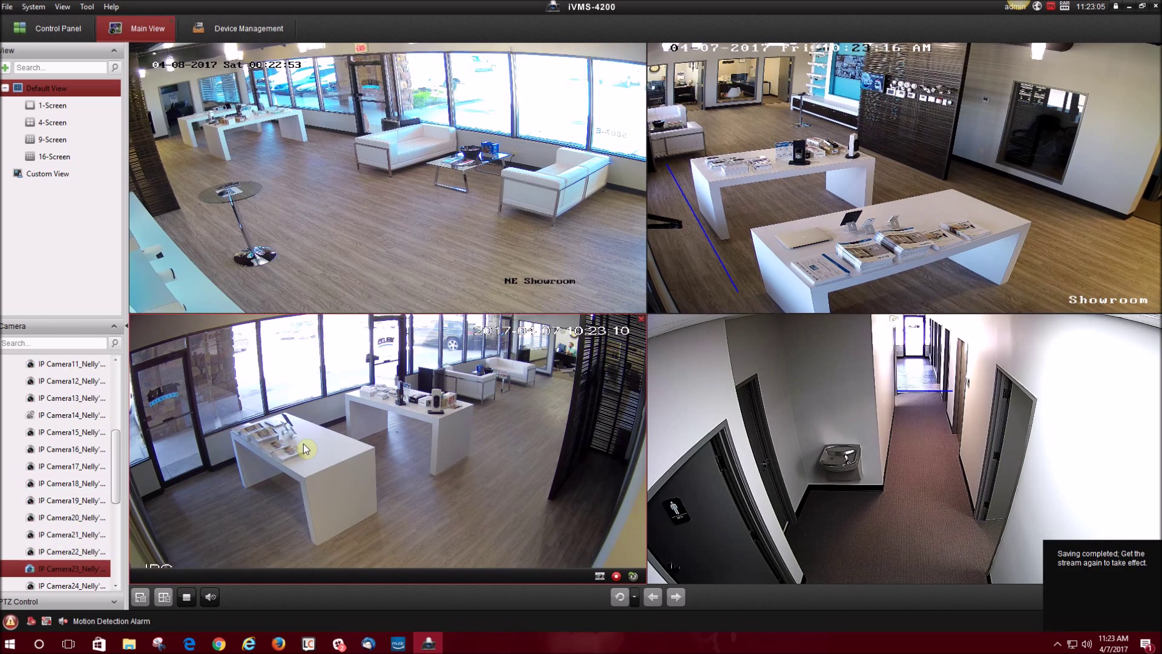
right_click(27, 572)
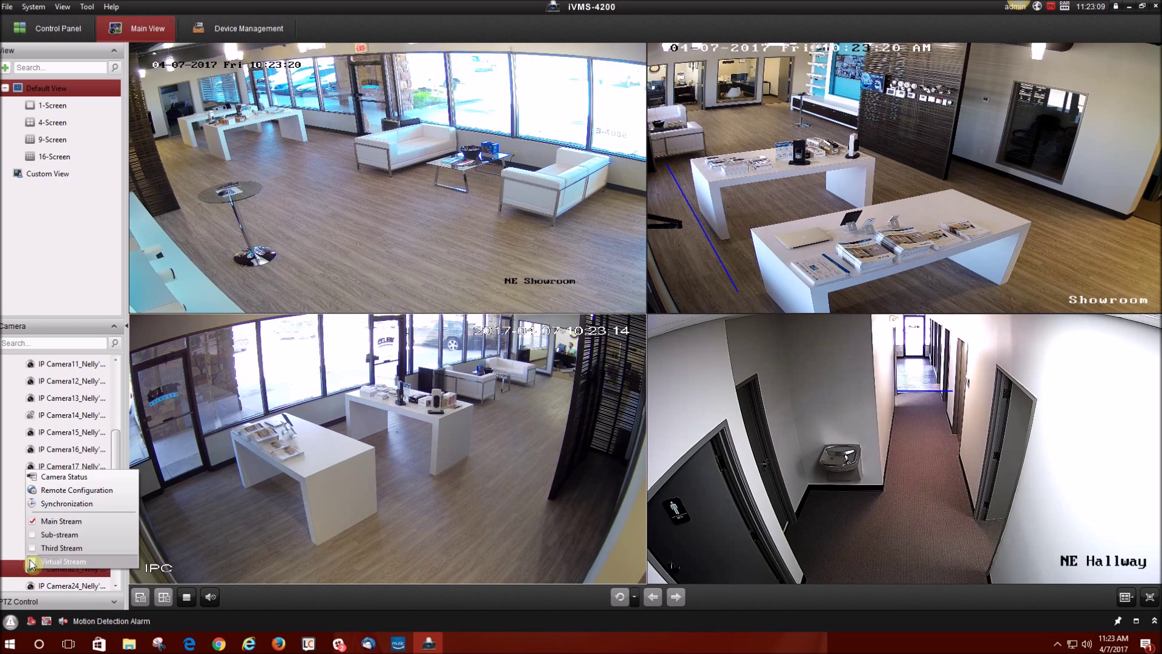
left_click(33, 536)
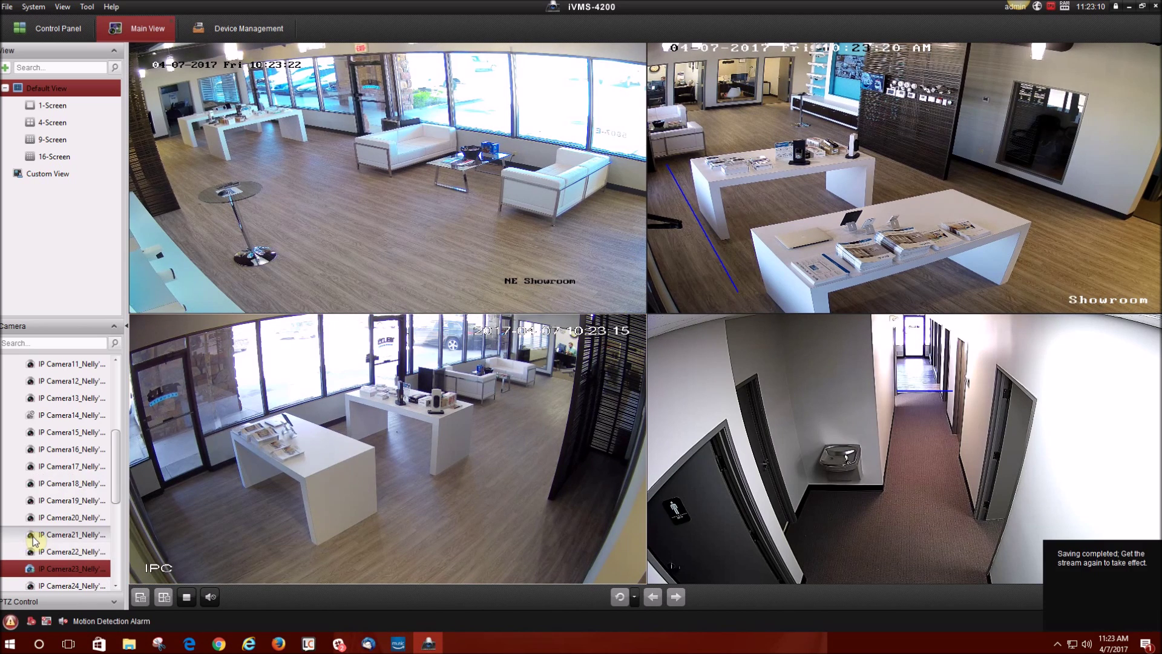
left_click(660, 538)
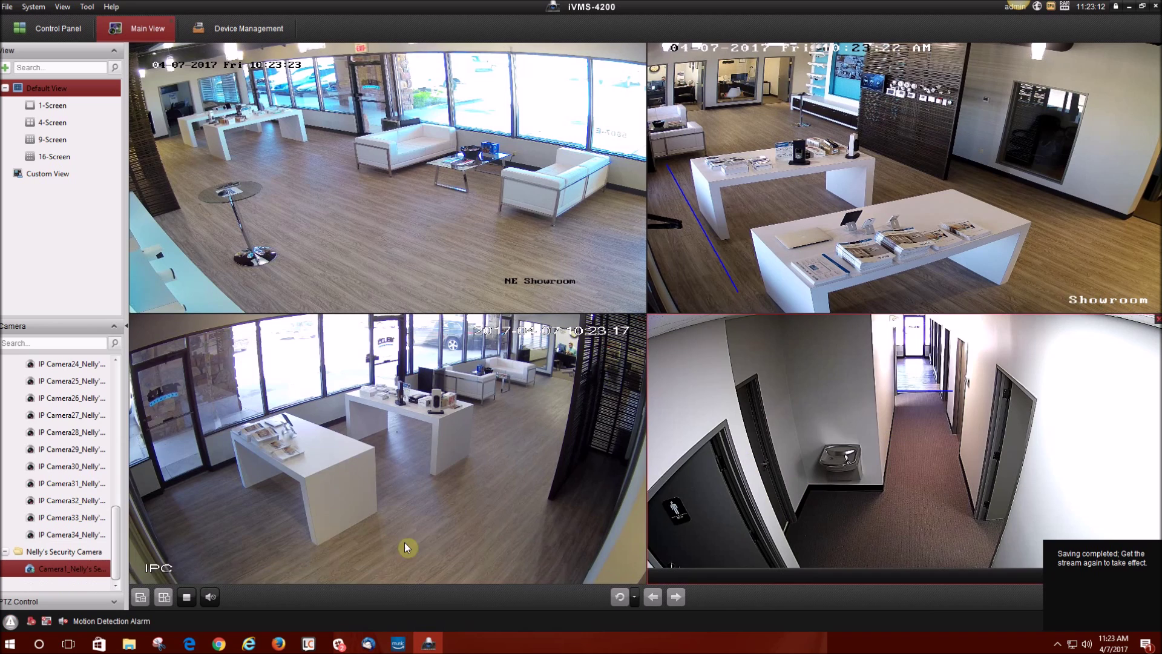
right_click(50, 569)
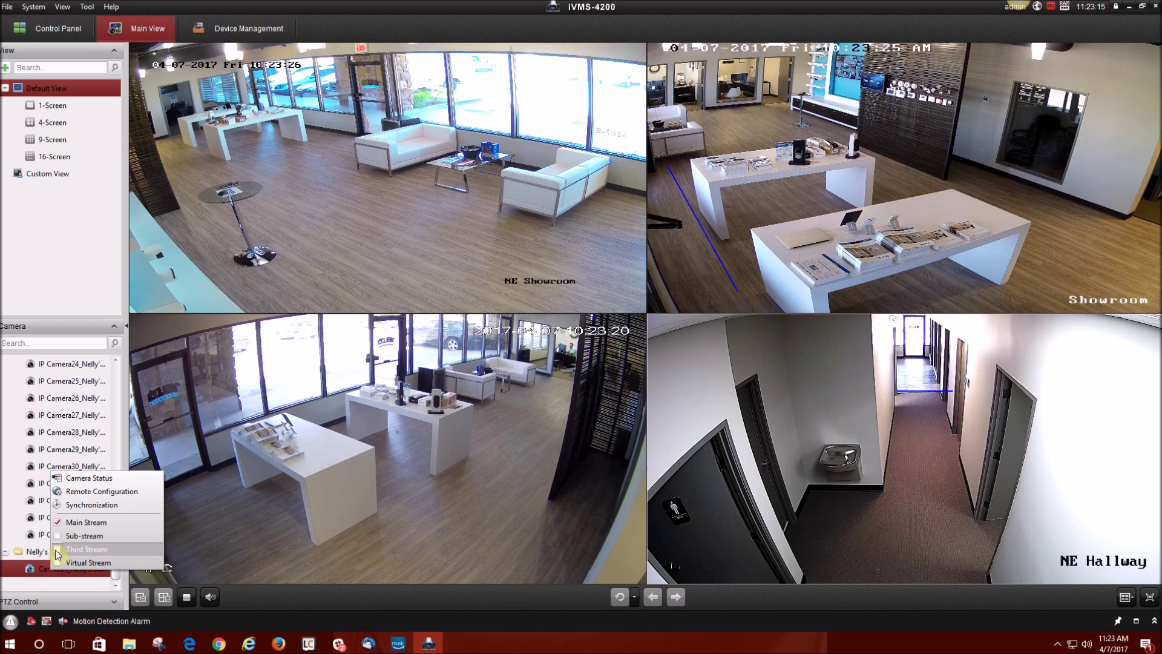
left_click(75, 536)
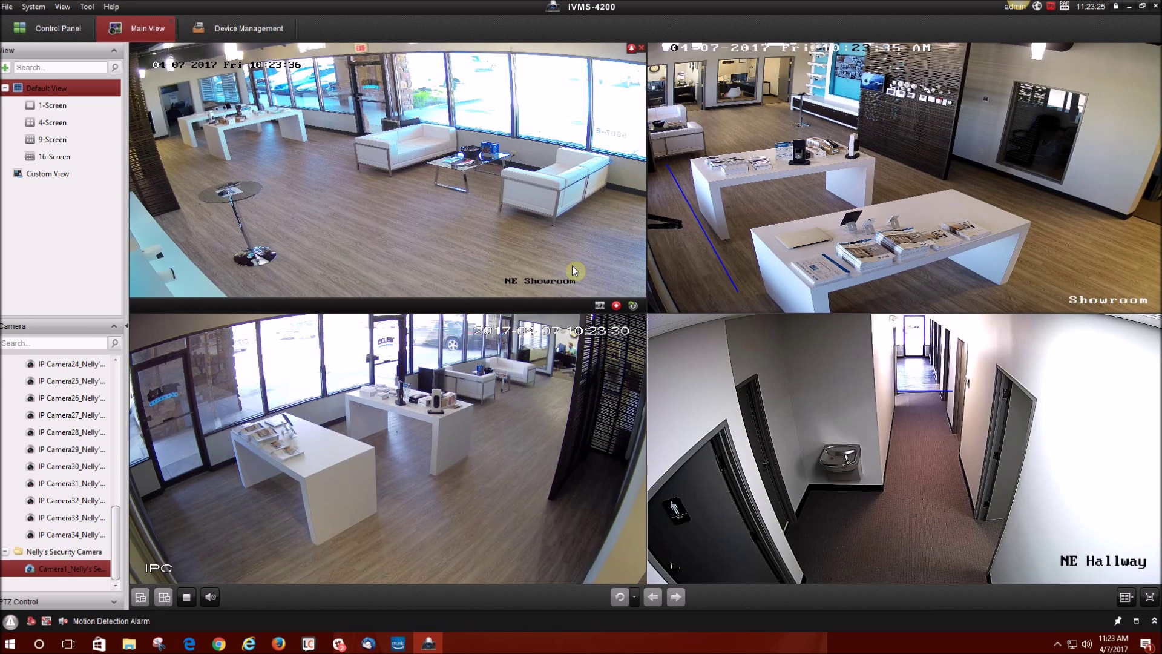
Stop all live feeds, then reload Camera1's hallway feed bottom-right and a camera bottom-left.
left_click(188, 598)
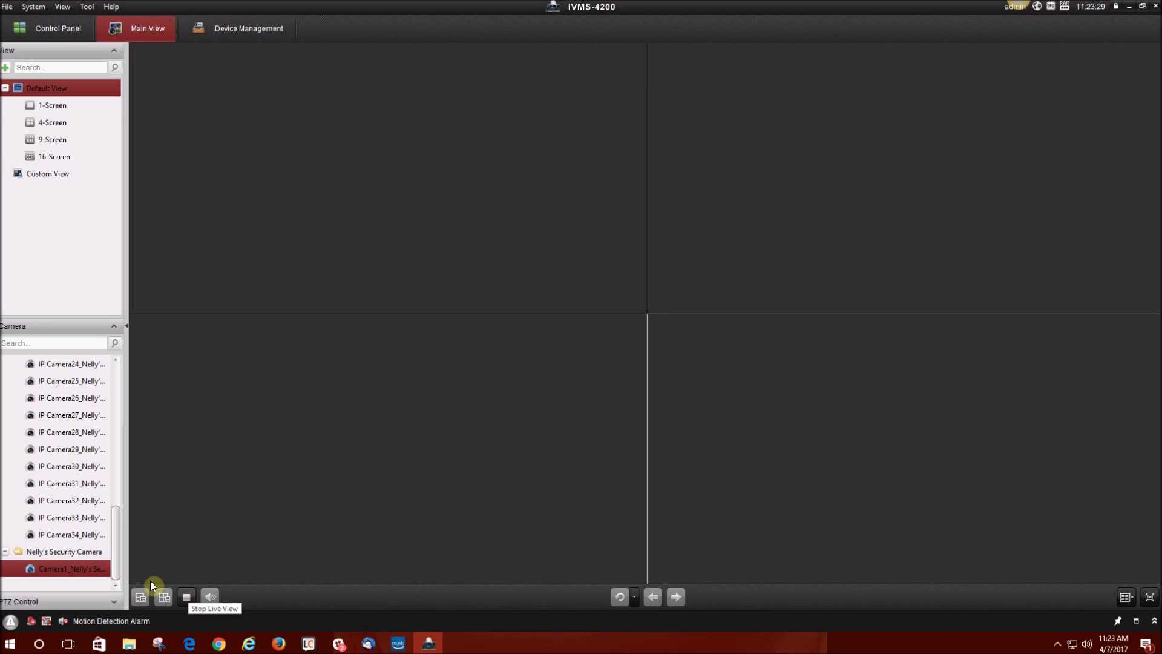
left_click_drag(33, 572, 242, 528)
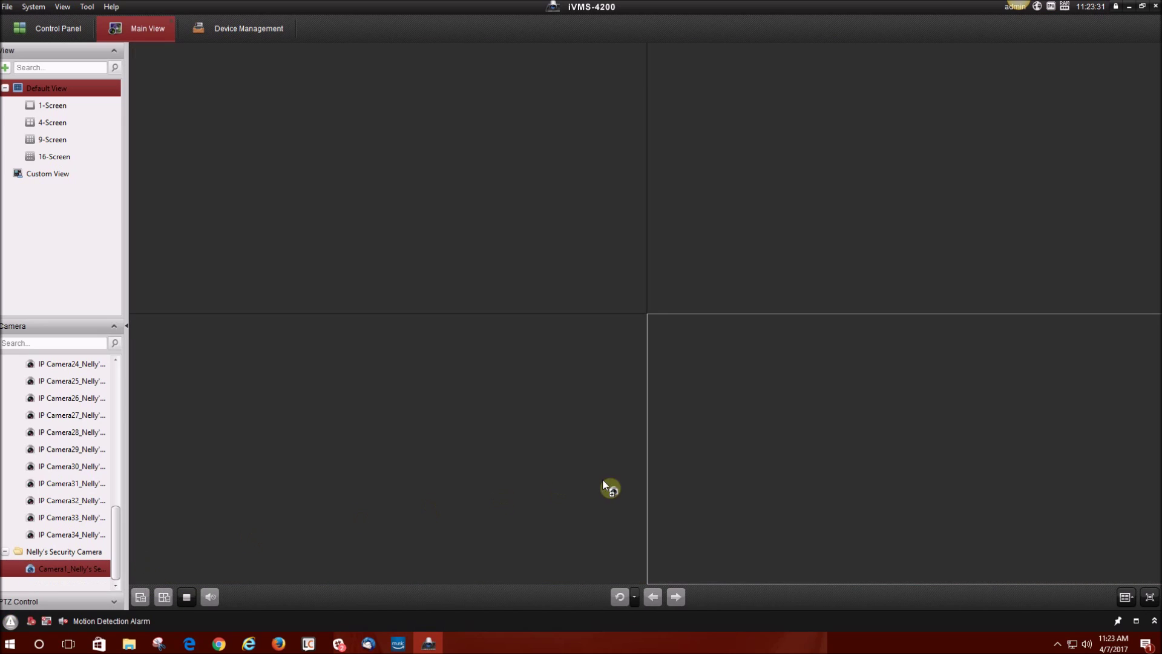
left_click_drag(807, 445, 811, 450)
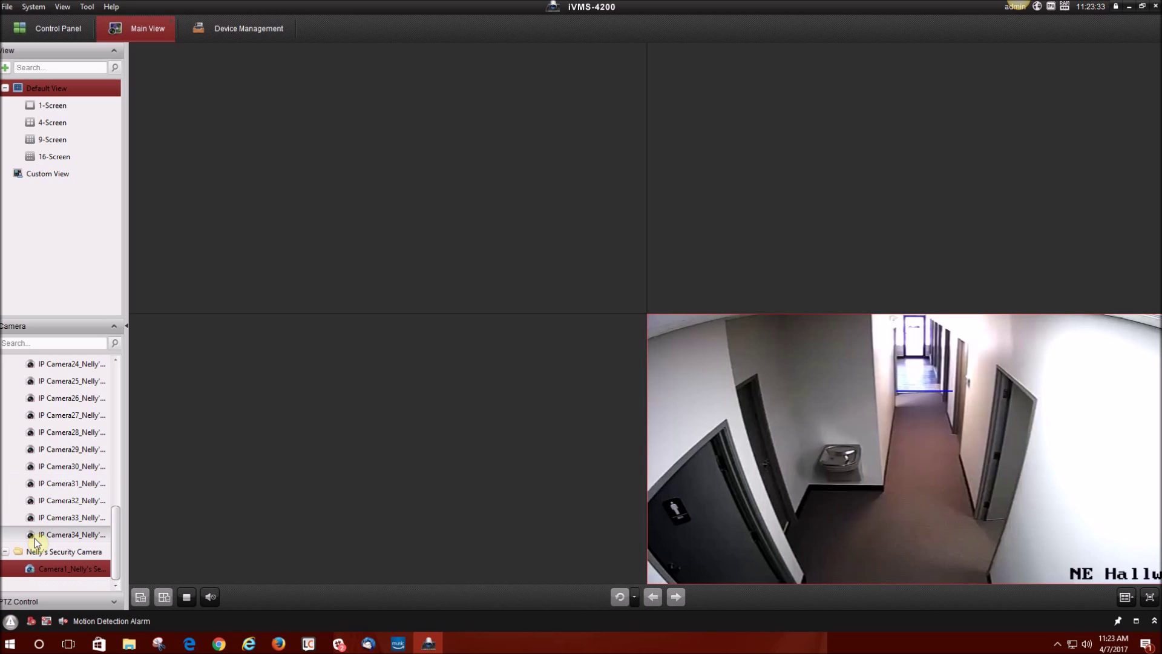
scroll(57, 489, "up", 2)
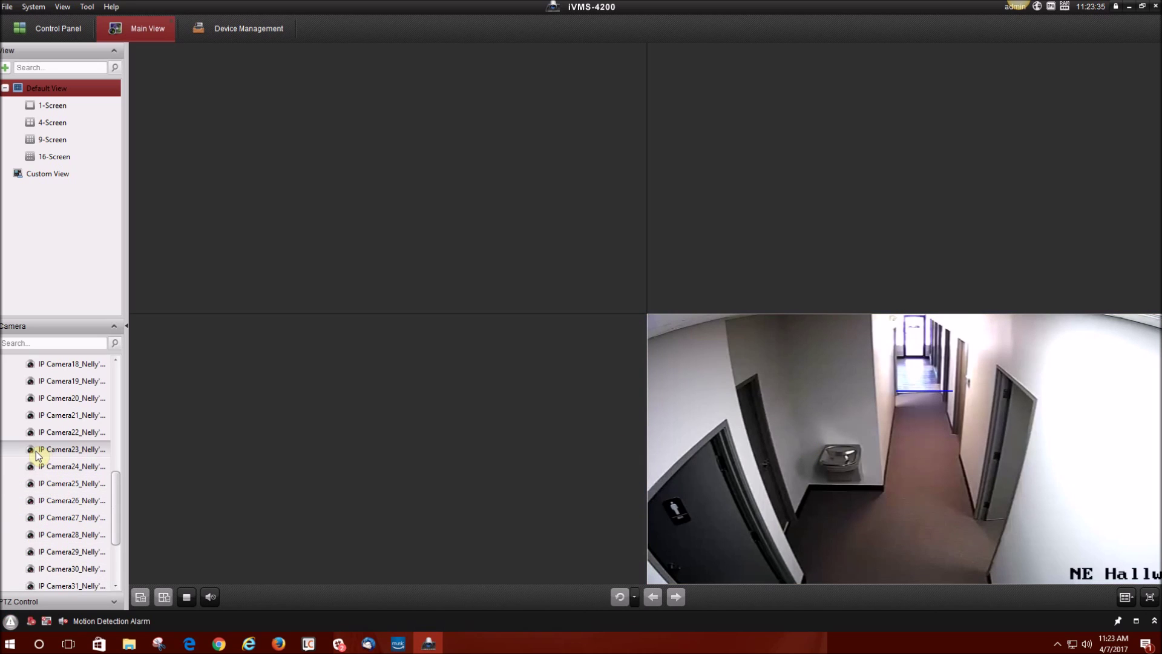
left_click_drag(33, 451, 239, 454)
Put the Showroom camera in the top-right tile and NE Showroom in the top-left tile.
scroll(18, 483, "up", 1)
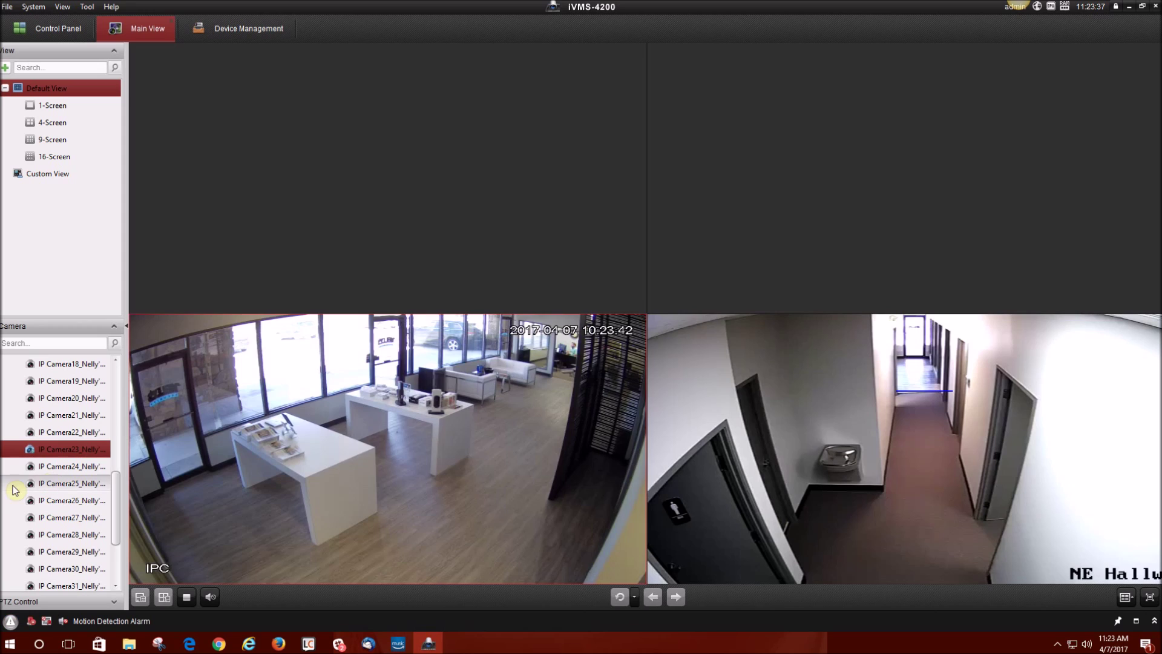
scroll(52, 483, "up", 3)
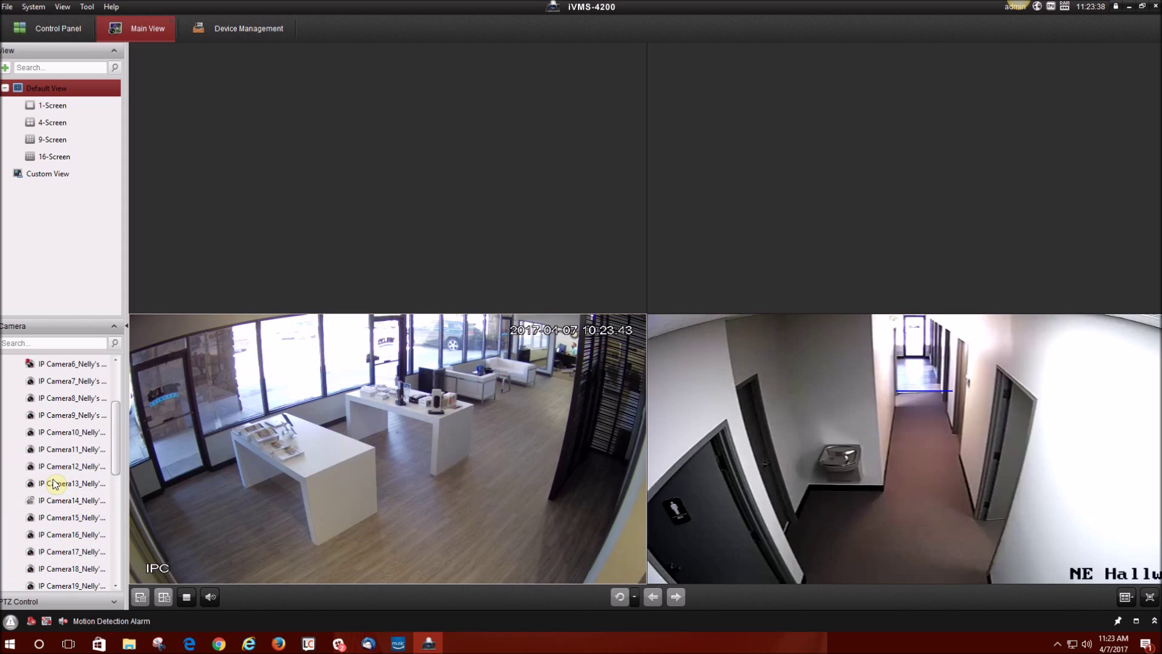
left_click(32, 416)
left_click_drag(32, 416, 764, 162)
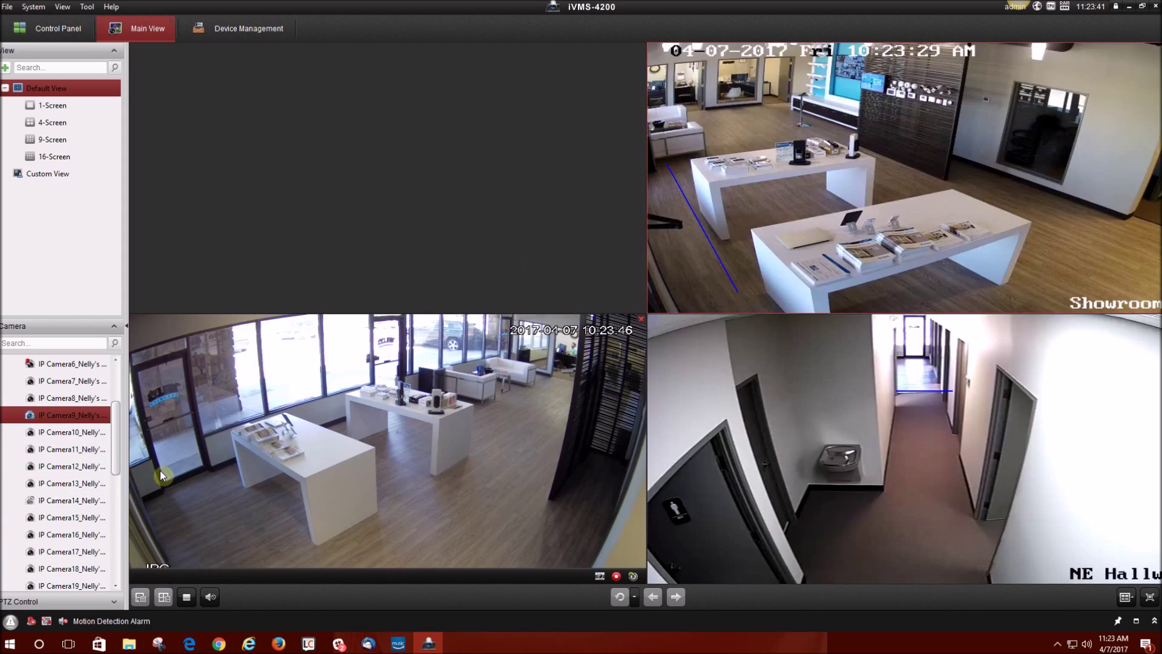
scroll(27, 491, "up", 2)
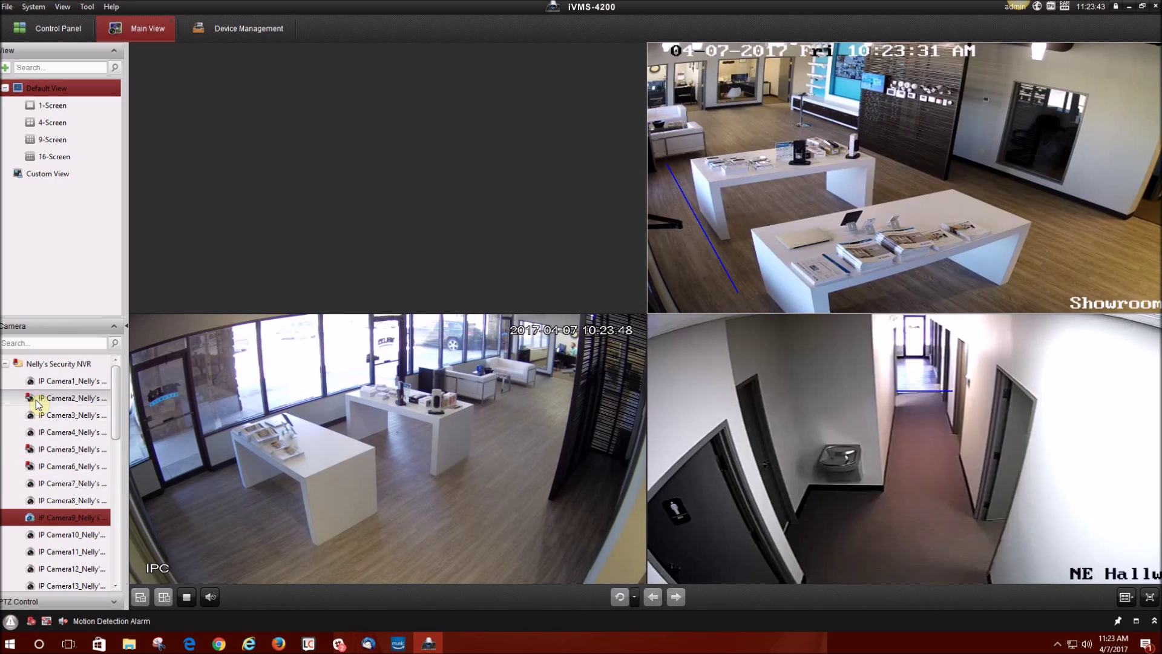
left_click_drag(41, 399, 364, 242)
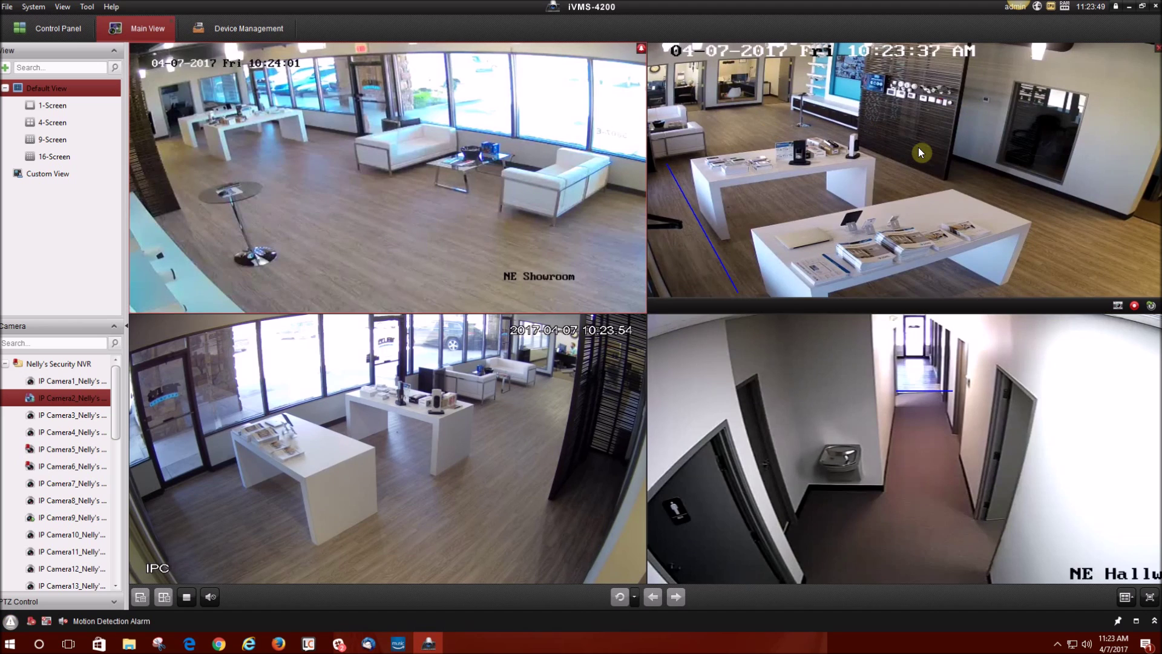
Bring up the stream-type menu for the NE Showroom camera, IP Camera2.
mouse_move(1053, 12)
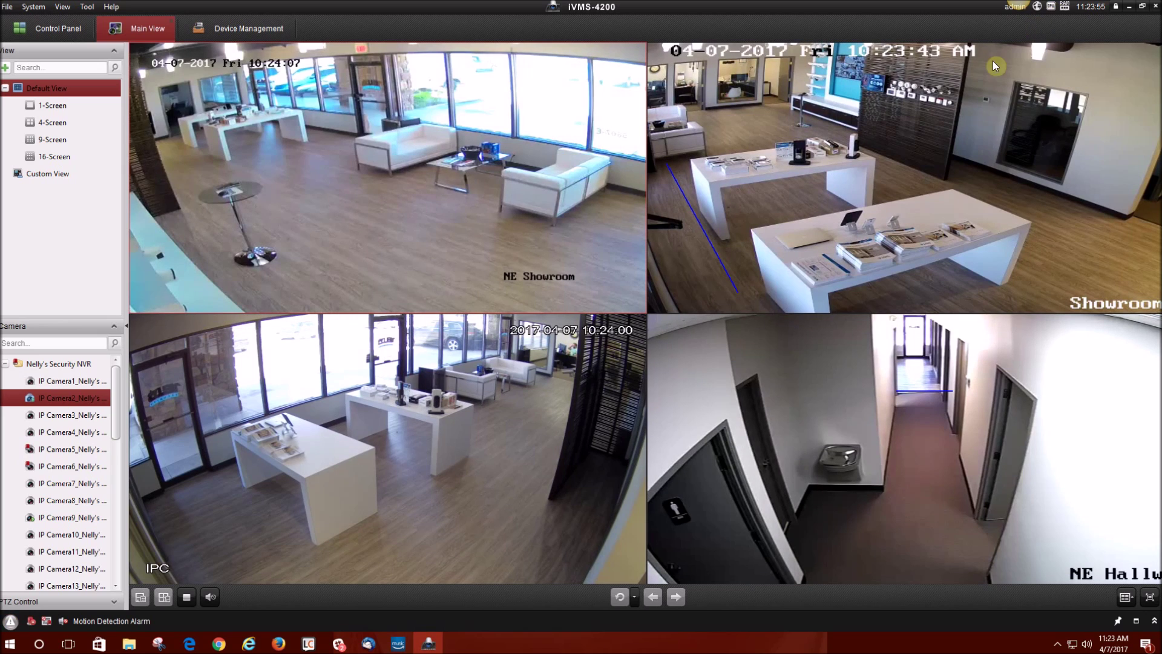
mouse_move(595, 352)
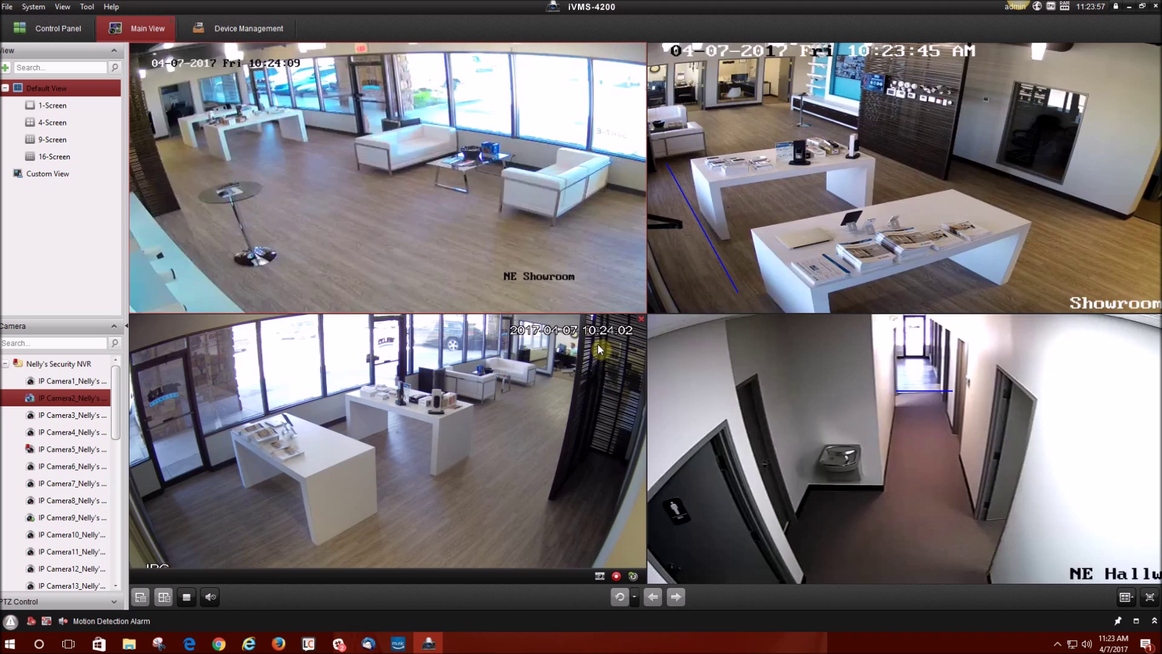
mouse_move(470, 234)
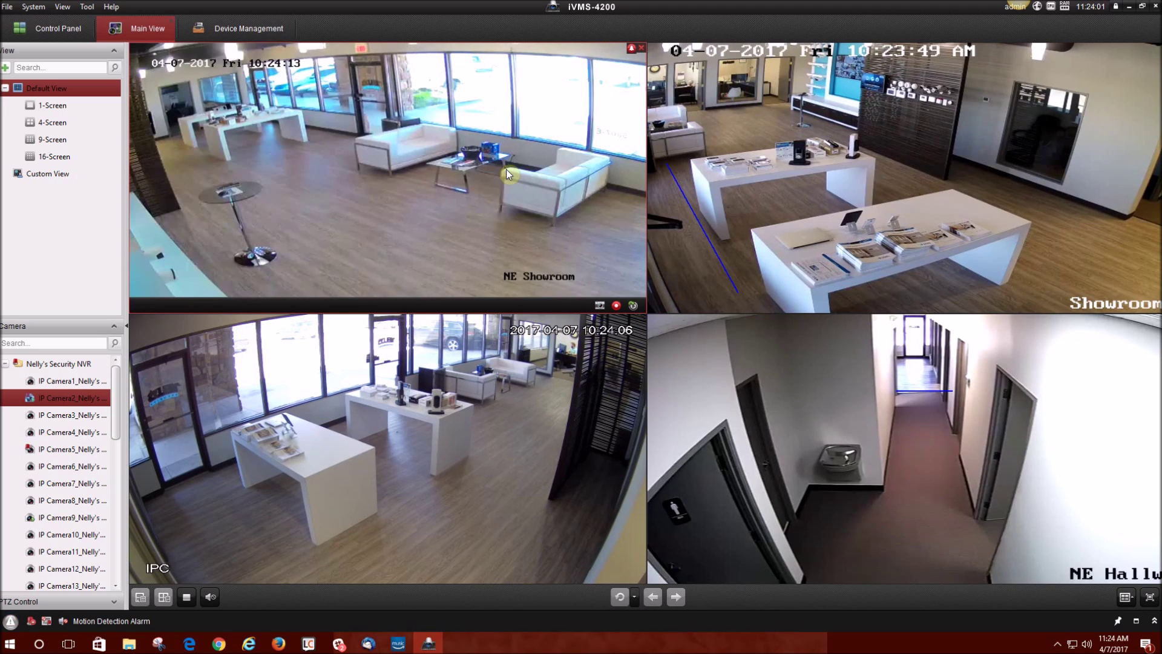
mouse_move(805, 188)
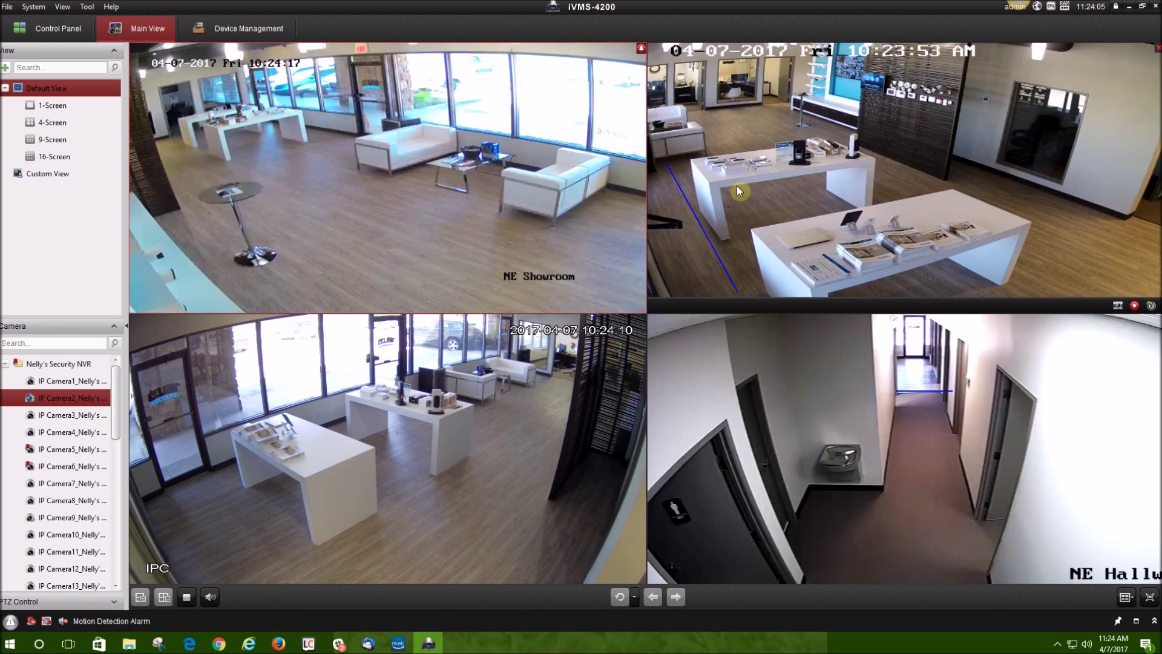
mouse_move(593, 190)
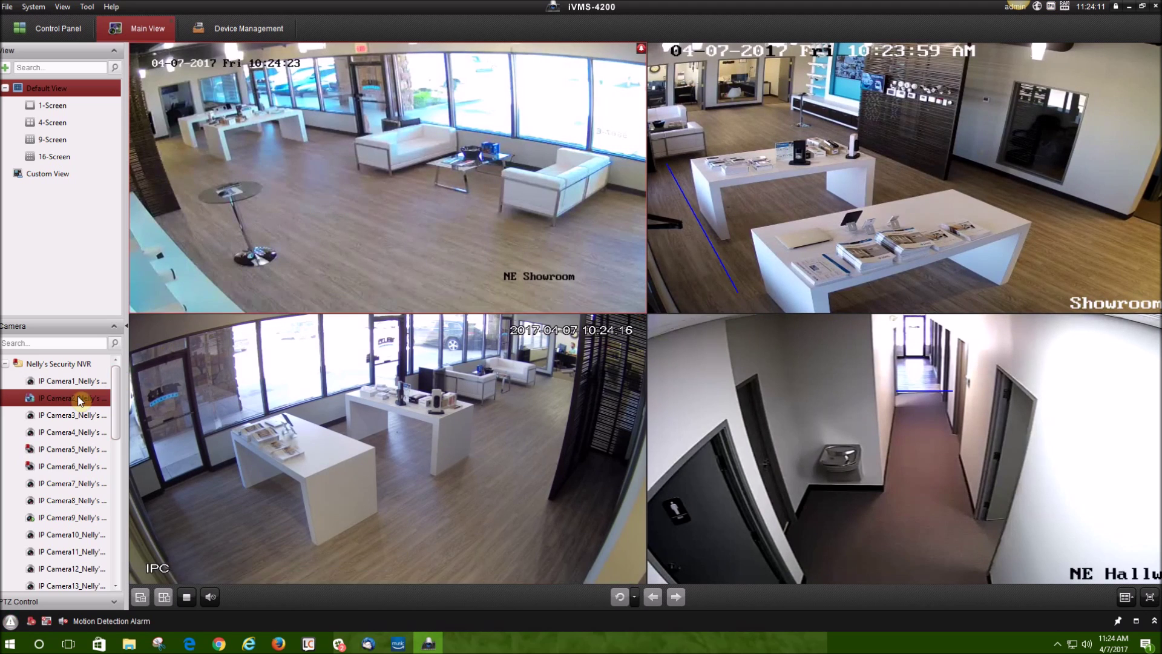
right_click(55, 405)
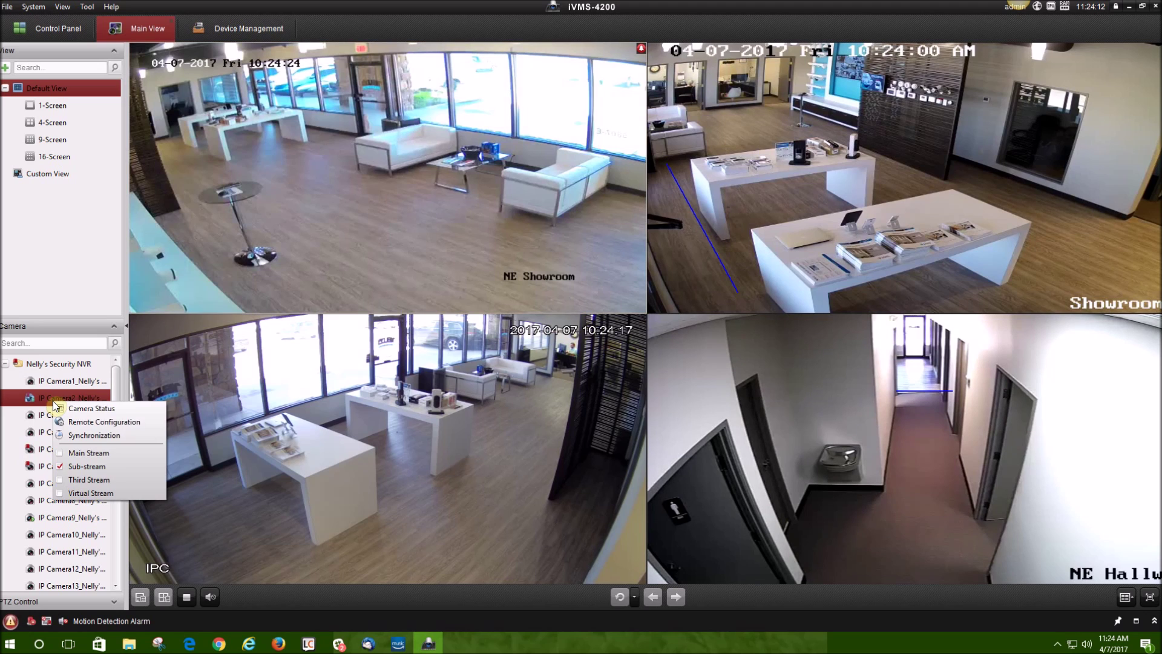
Set the NE Showroom, Showroom, IPC and hallway cameras back to main stream.
left_click(61, 454)
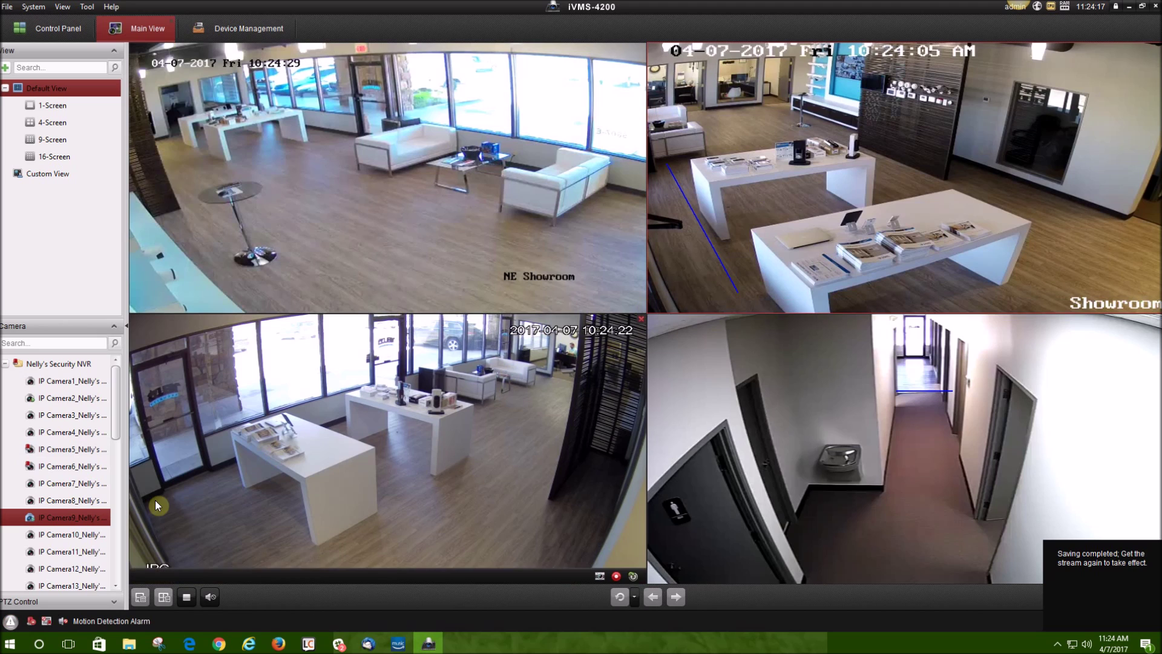
right_click(60, 519)
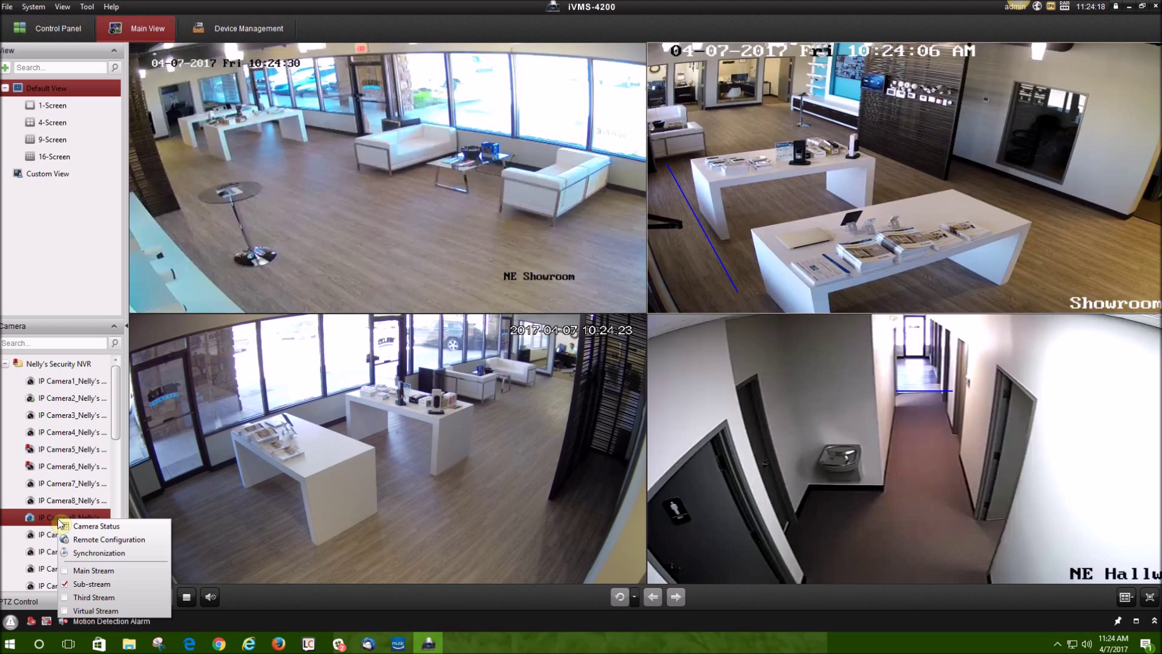
left_click(68, 571)
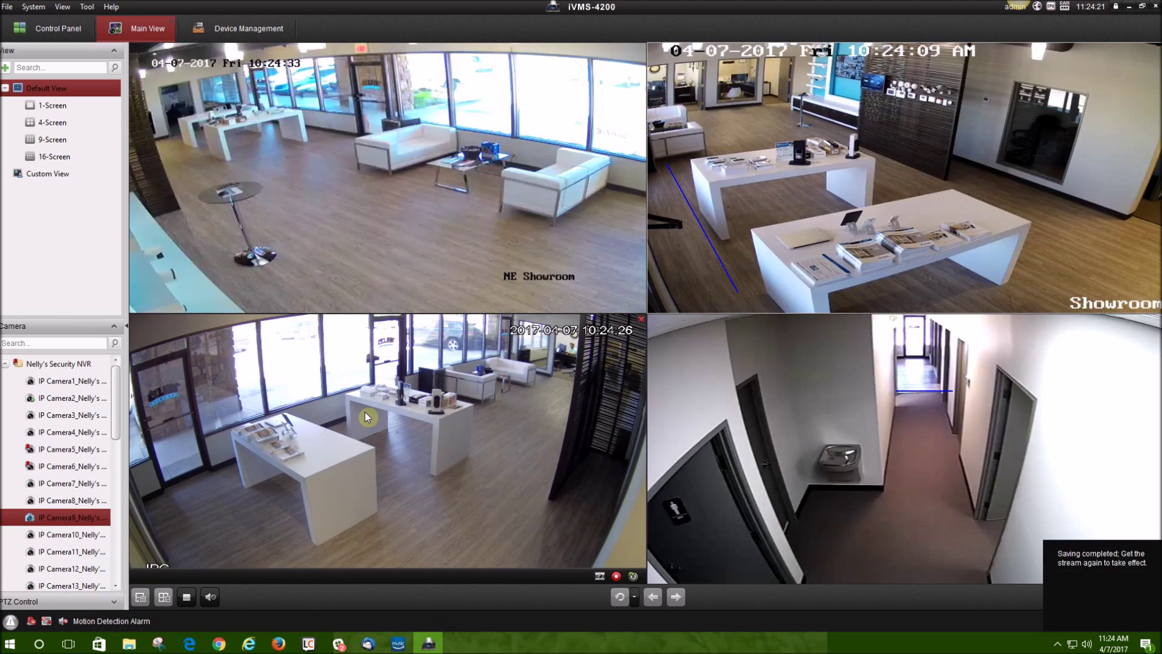
left_click(475, 417)
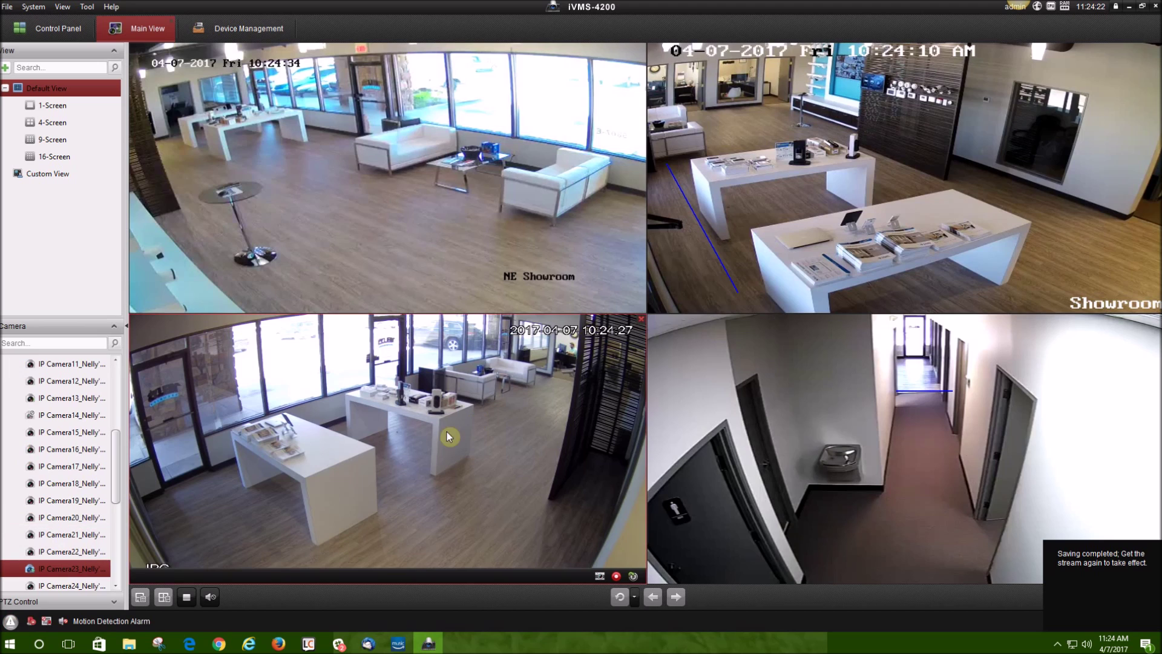
right_click(33, 574)
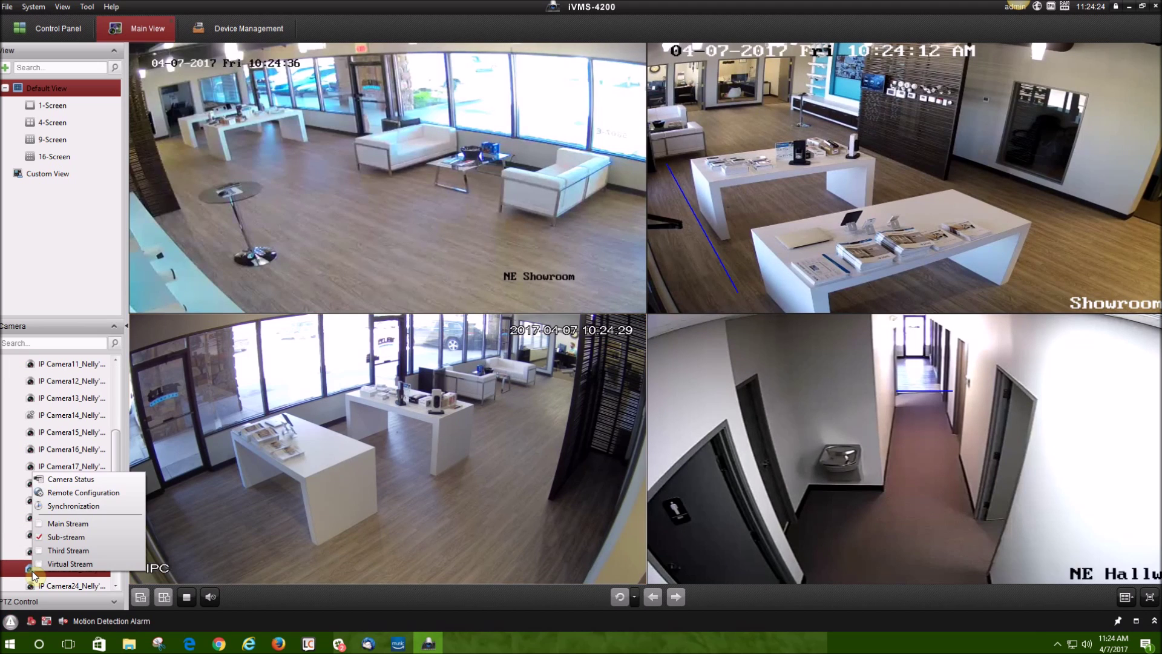
left_click(71, 530)
left_click(806, 463)
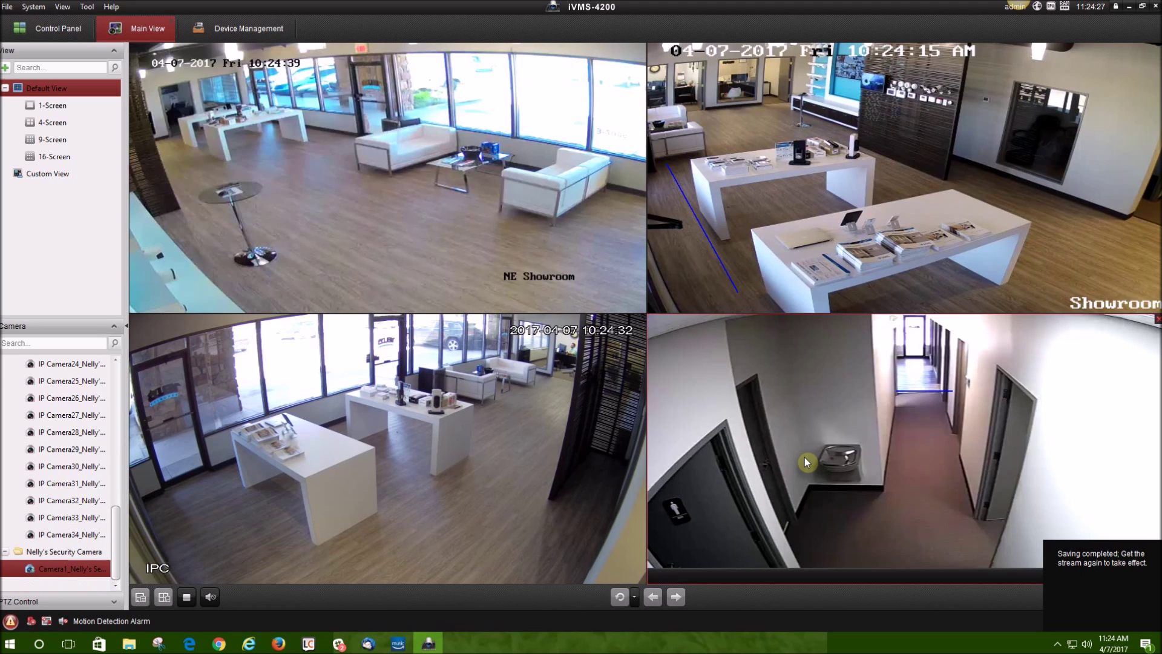
right_click(32, 569)
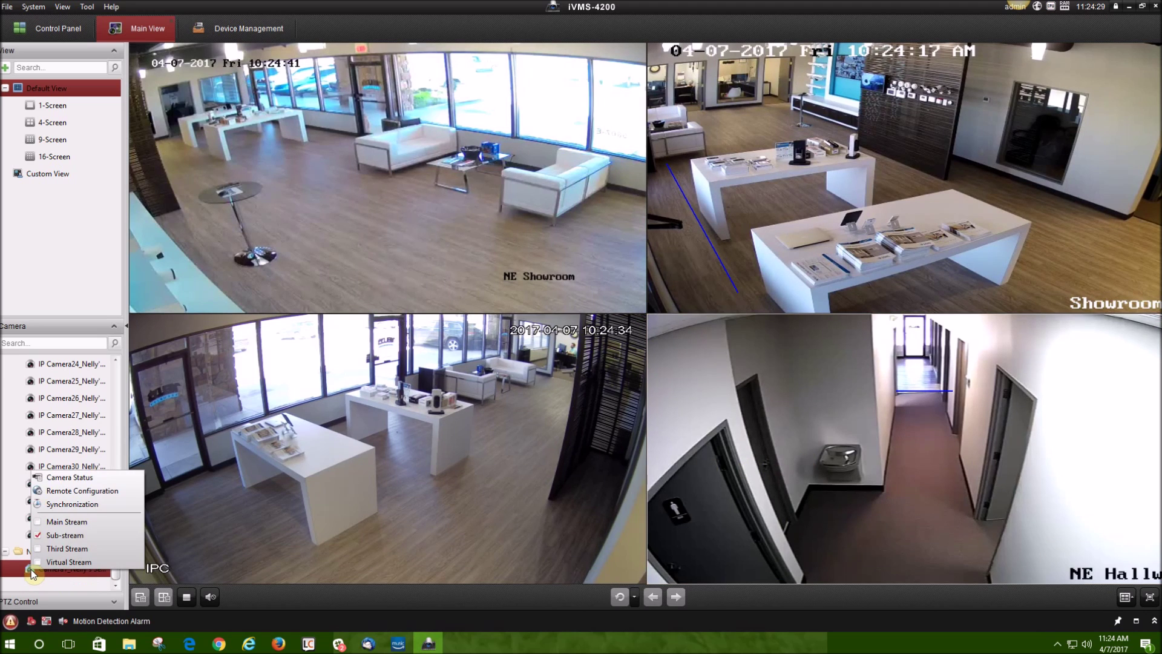
left_click(38, 522)
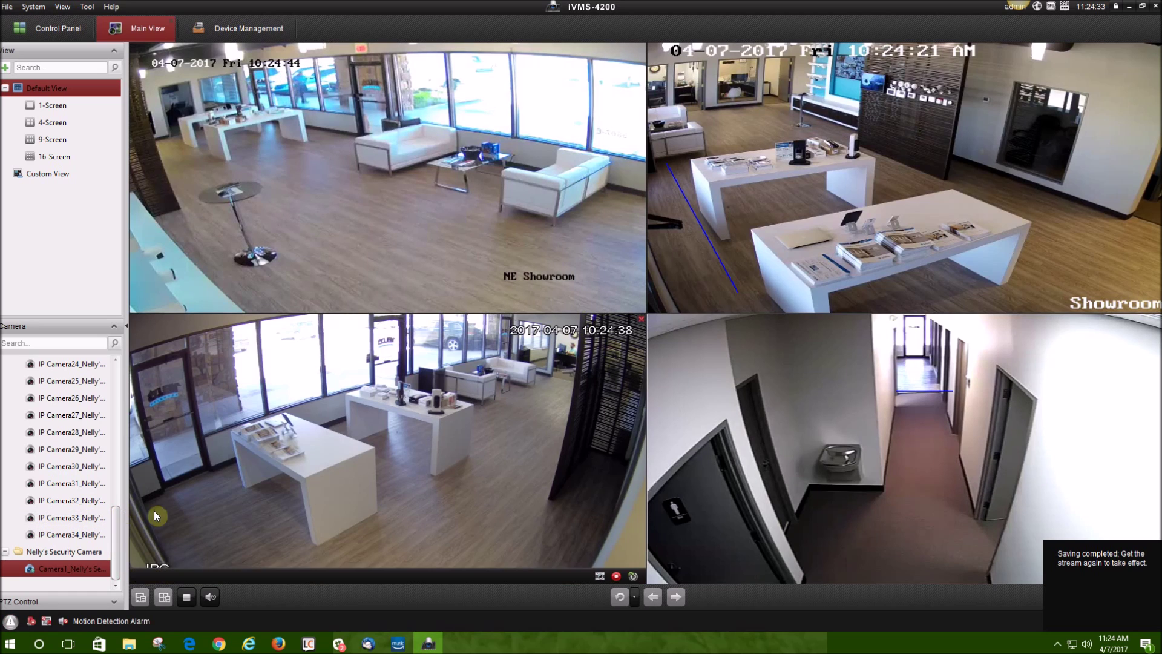
Stop all live view, then reload Camera1, Camera23 and Camera9 into the hallway, IPC and Showroom tiles.
left_click(186, 597)
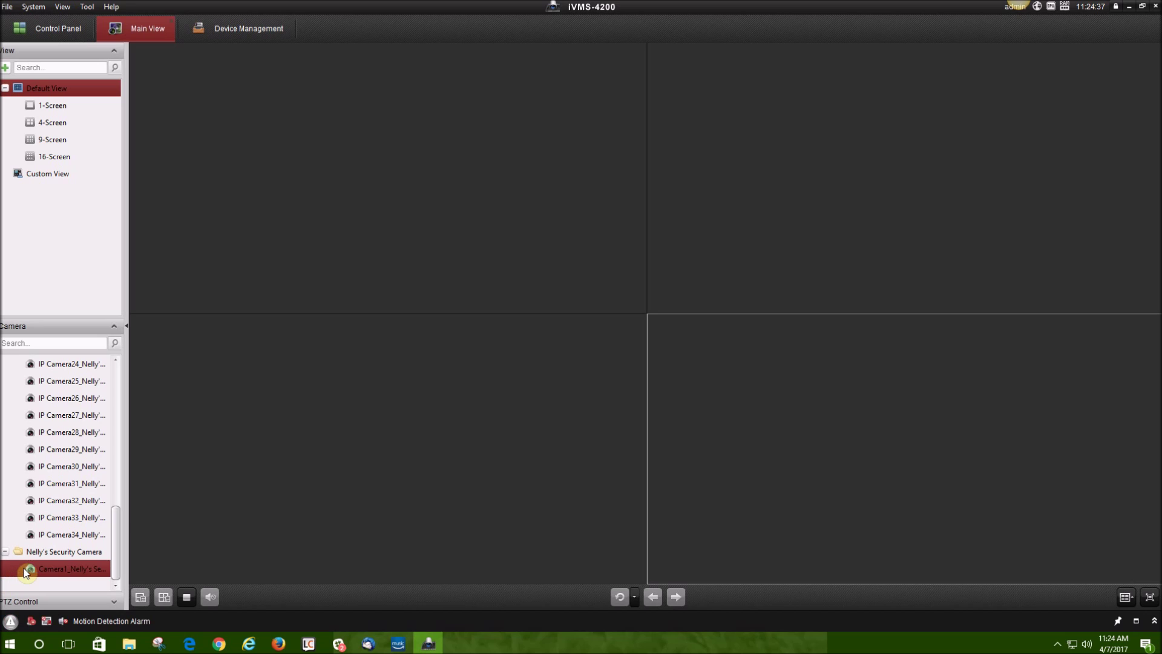
left_click_drag(30, 574, 877, 393)
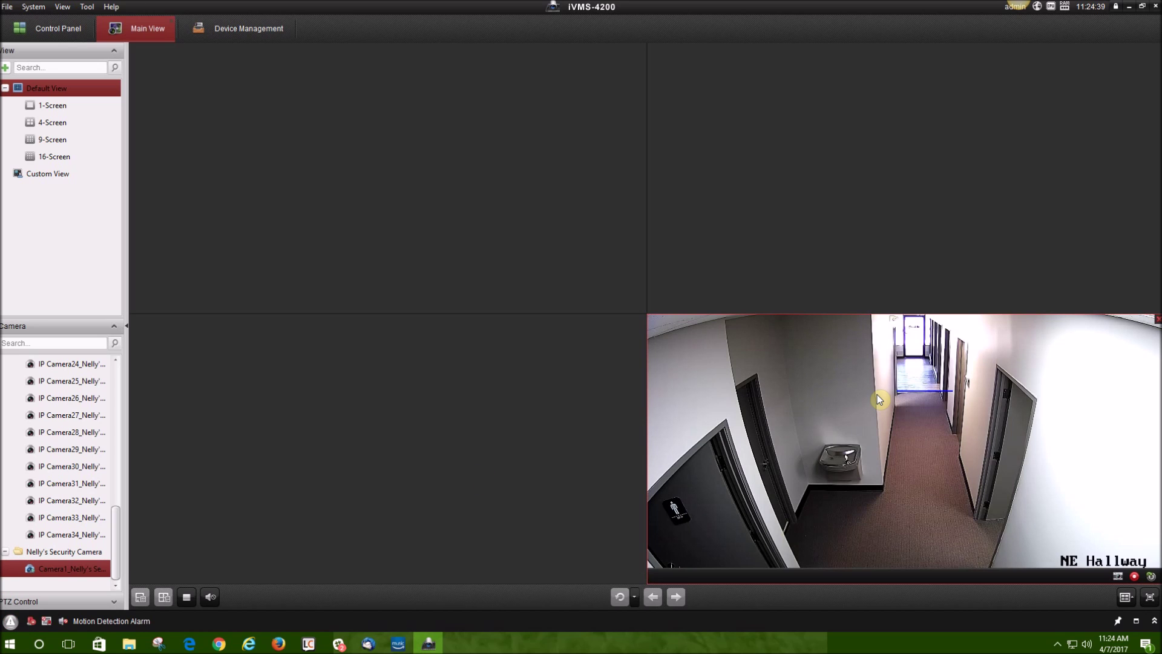
scroll(52, 457, "up", 3)
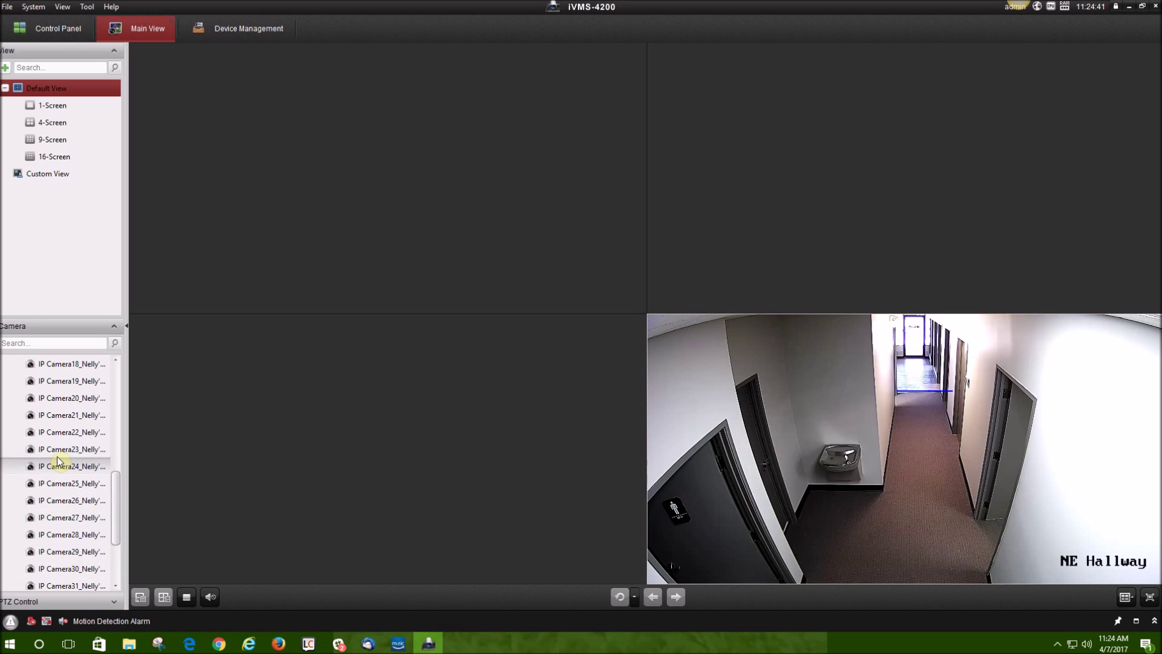
left_click_drag(50, 455, 339, 454)
scroll(57, 478, "up", 3)
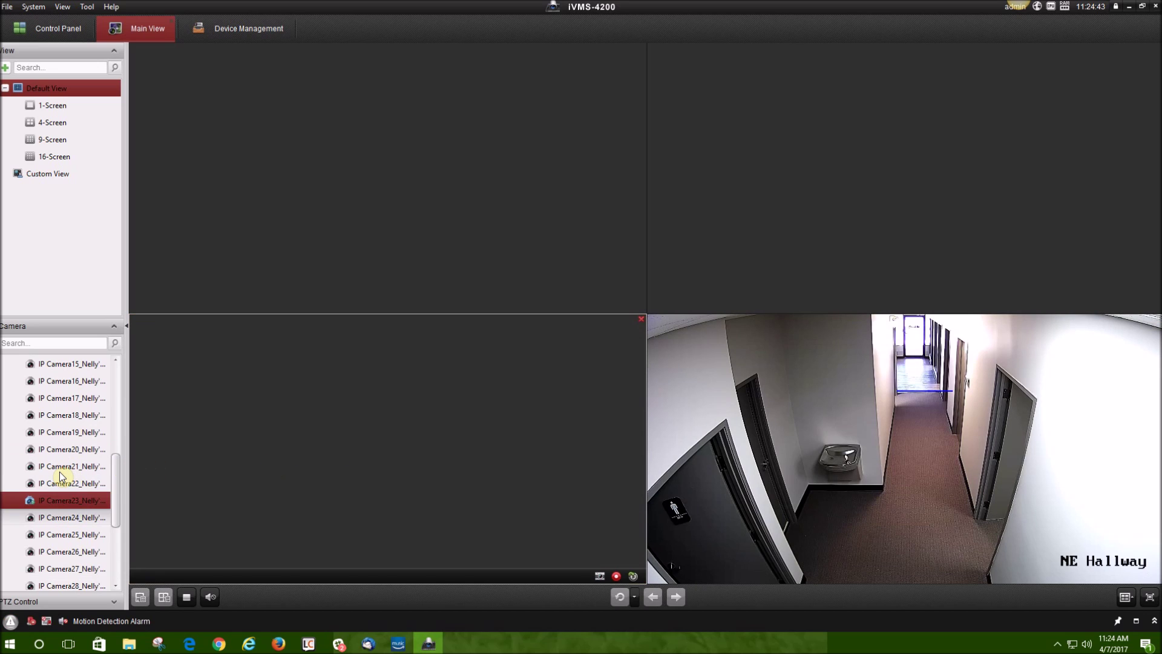
scroll(60, 476, "up", 1)
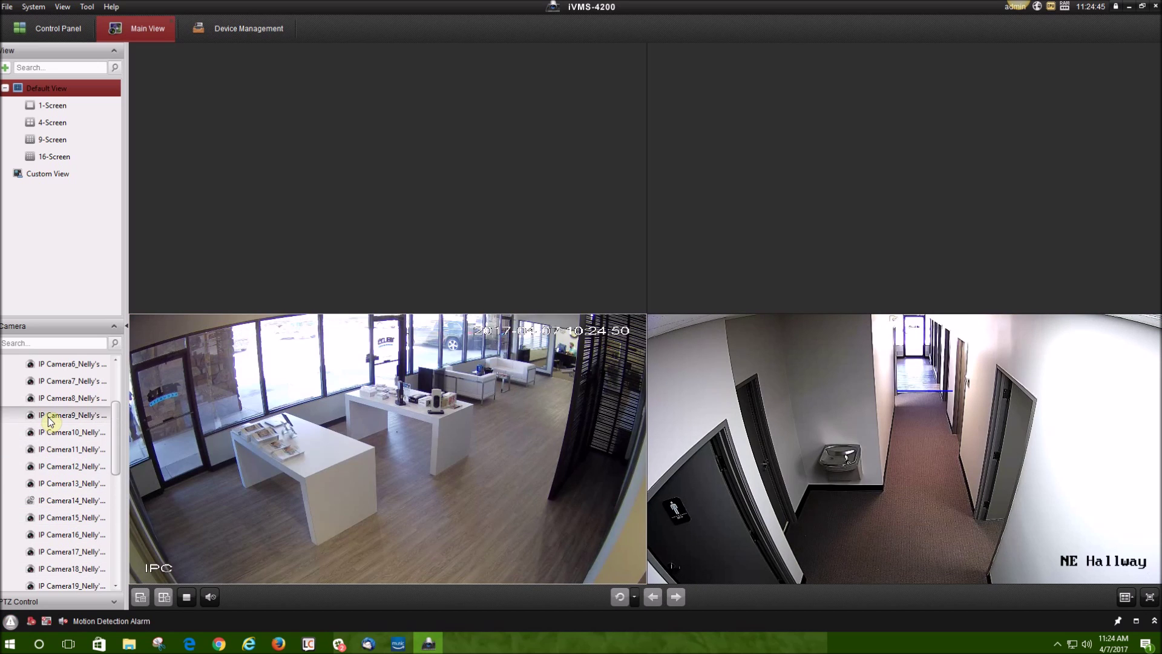
left_click_drag(55, 415, 498, 242)
left_click_drag(745, 172, 745, 173)
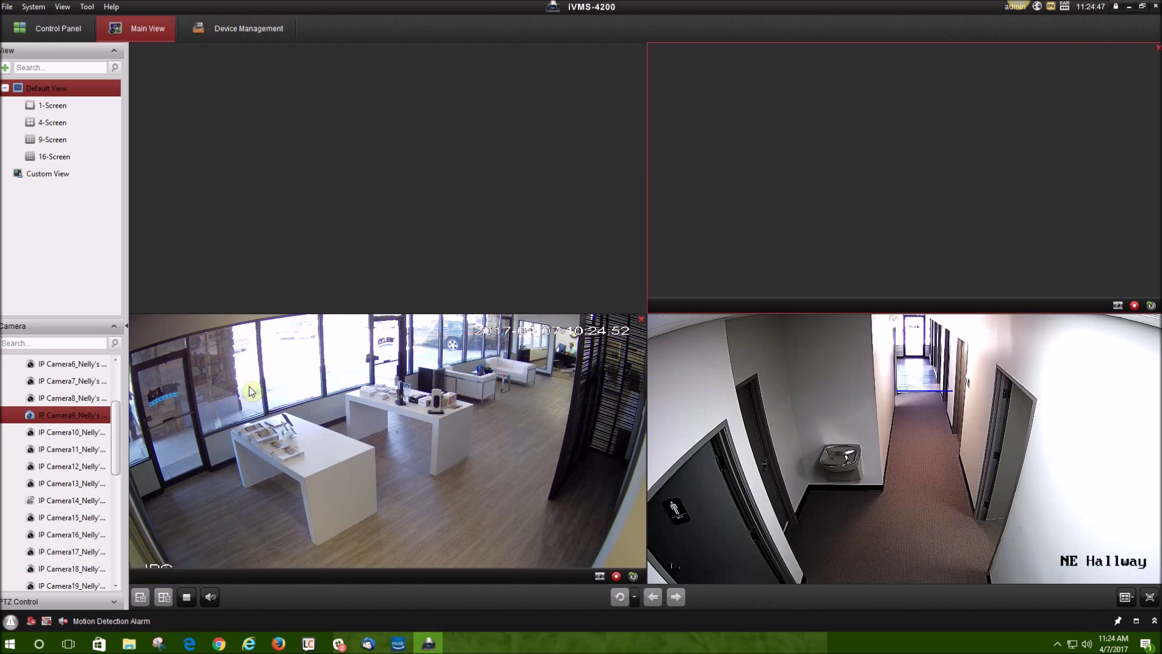
scroll(42, 451, "up", 2)
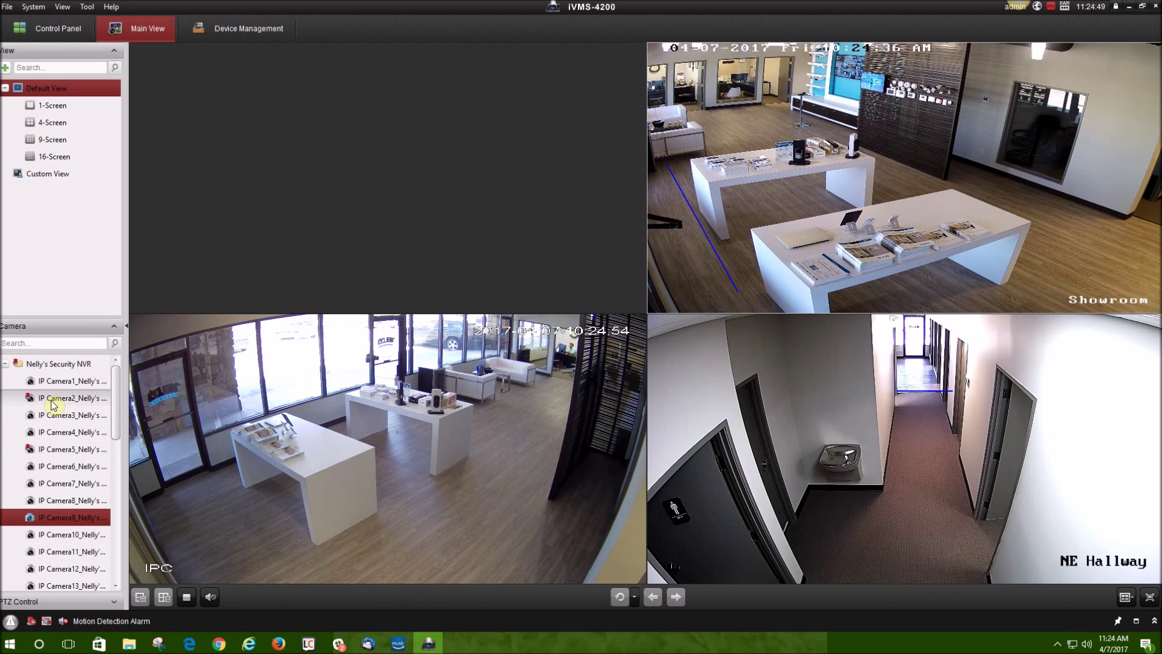
left_click_drag(57, 398, 321, 303)
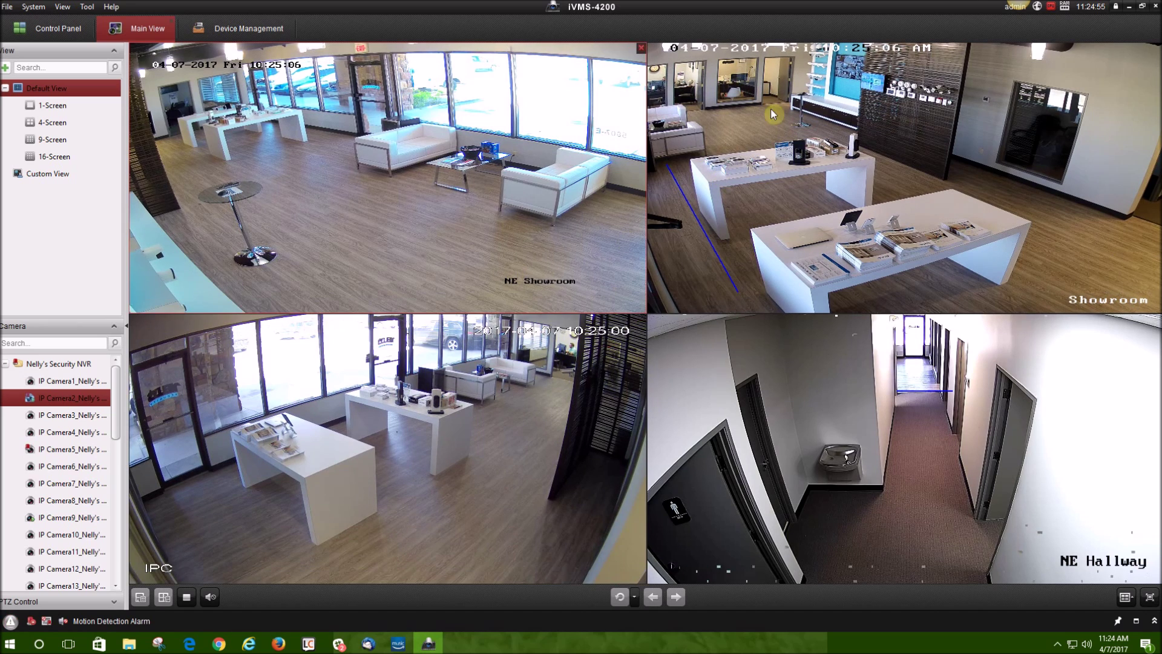
Check that the NE Showroom, Showroom, IPC and NE Hallway feeds all play on main stream.
mouse_move(1049, 25)
mouse_move(805, 223)
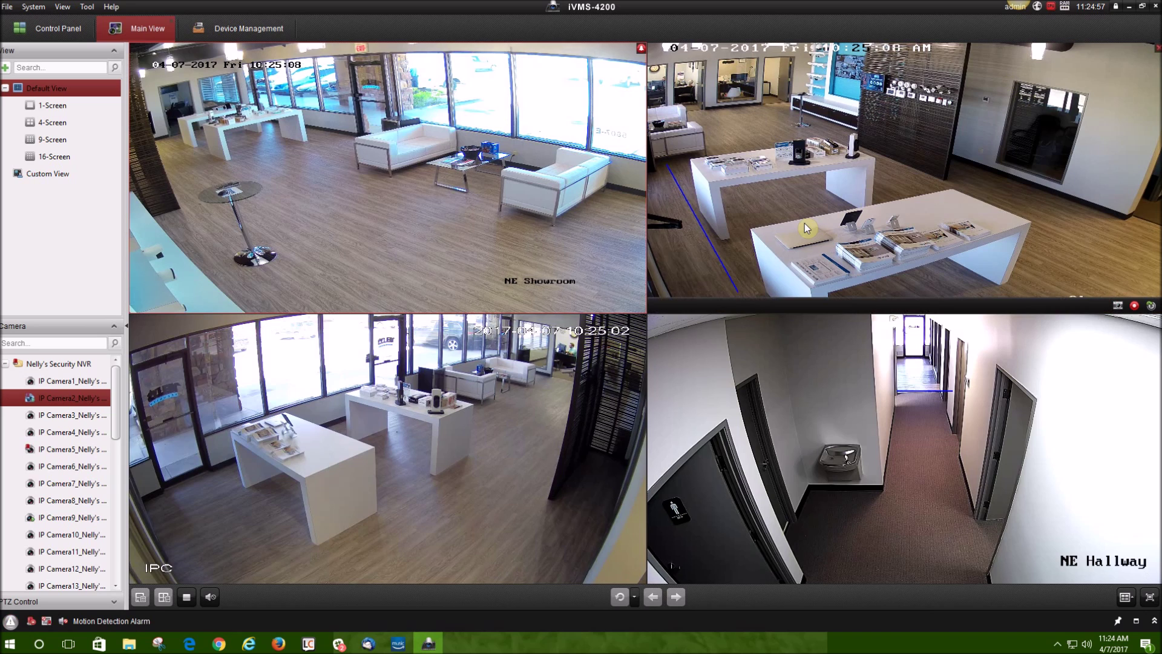